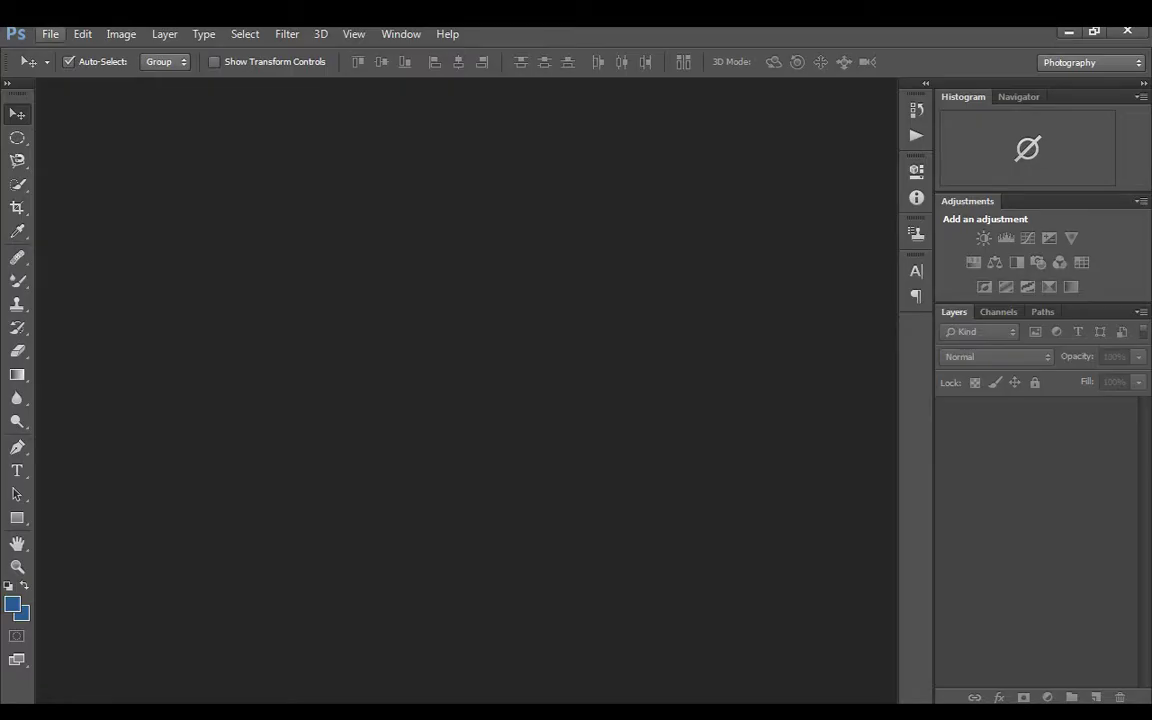
# Browse to CAR2.jpg and open it
pyautogui.click(50, 34)
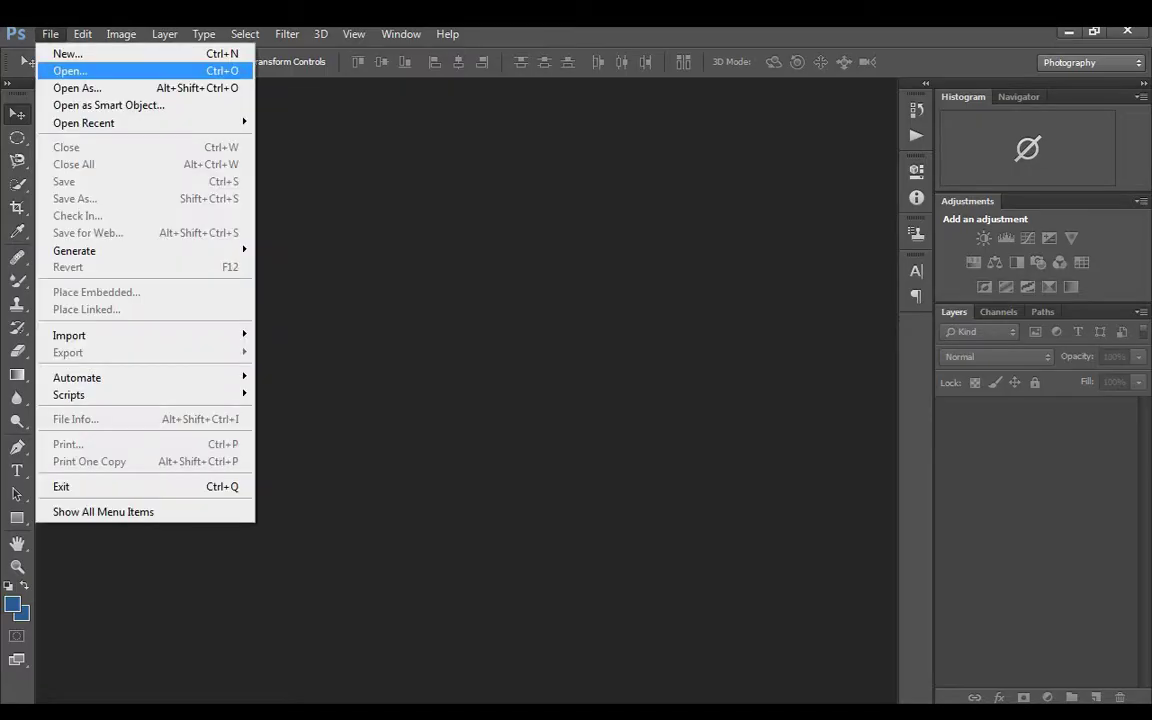
pyautogui.click(70, 71)
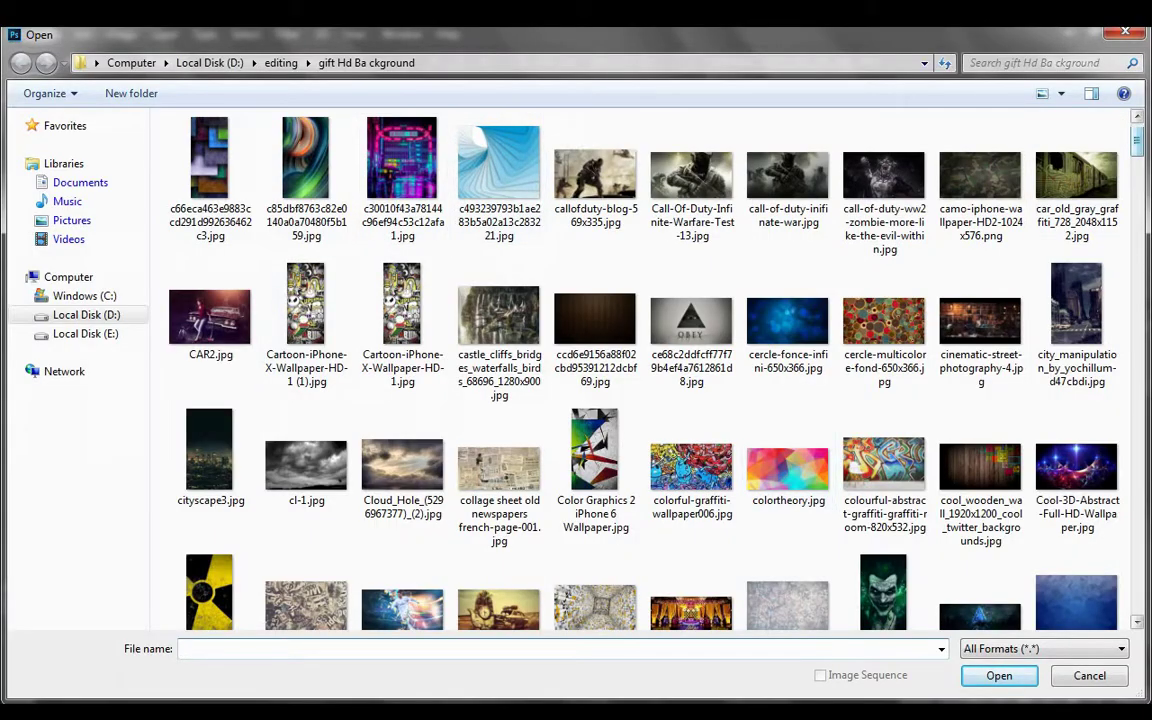
pyautogui.scroll(-5, 640, 370)
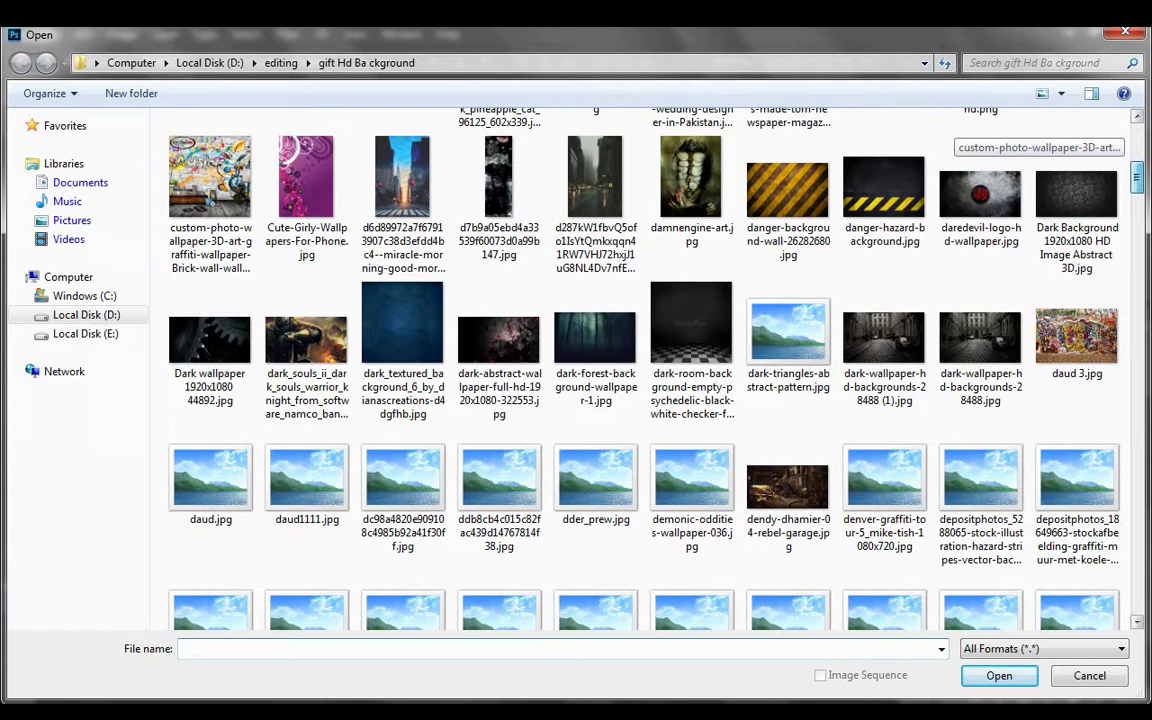
pyautogui.scroll(2, 640, 370)
pyautogui.scroll(2, 640, 370)
pyautogui.scroll(1, 640, 370)
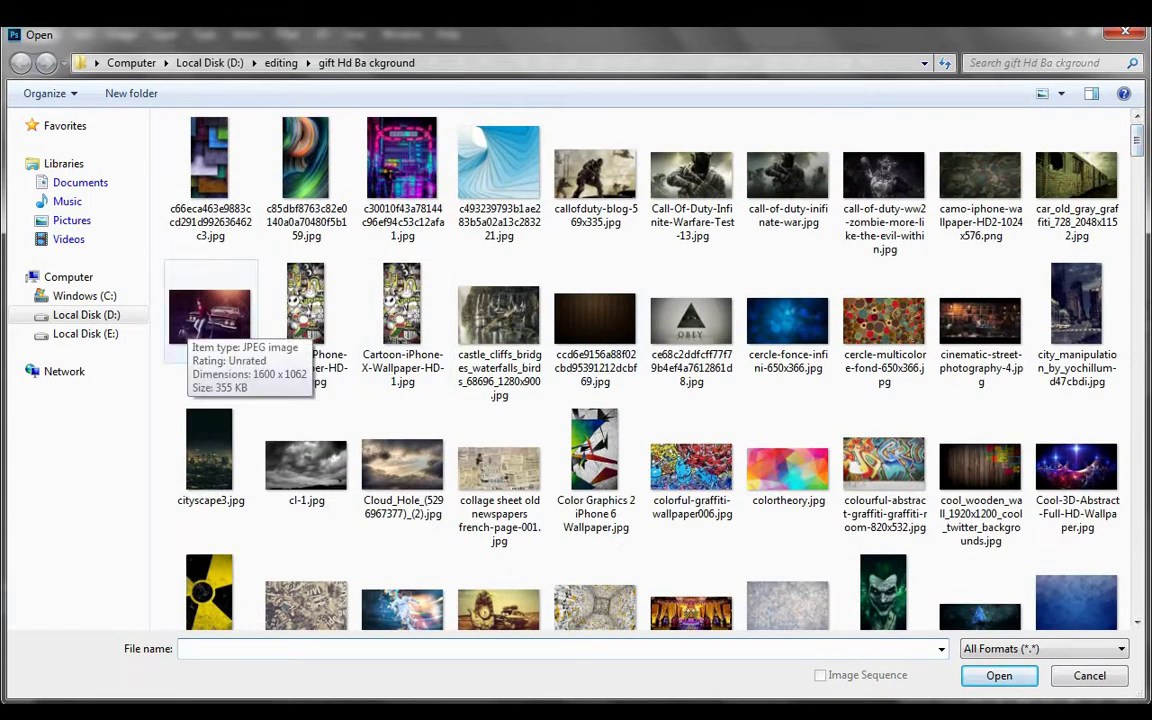
pyautogui.click(210, 318)
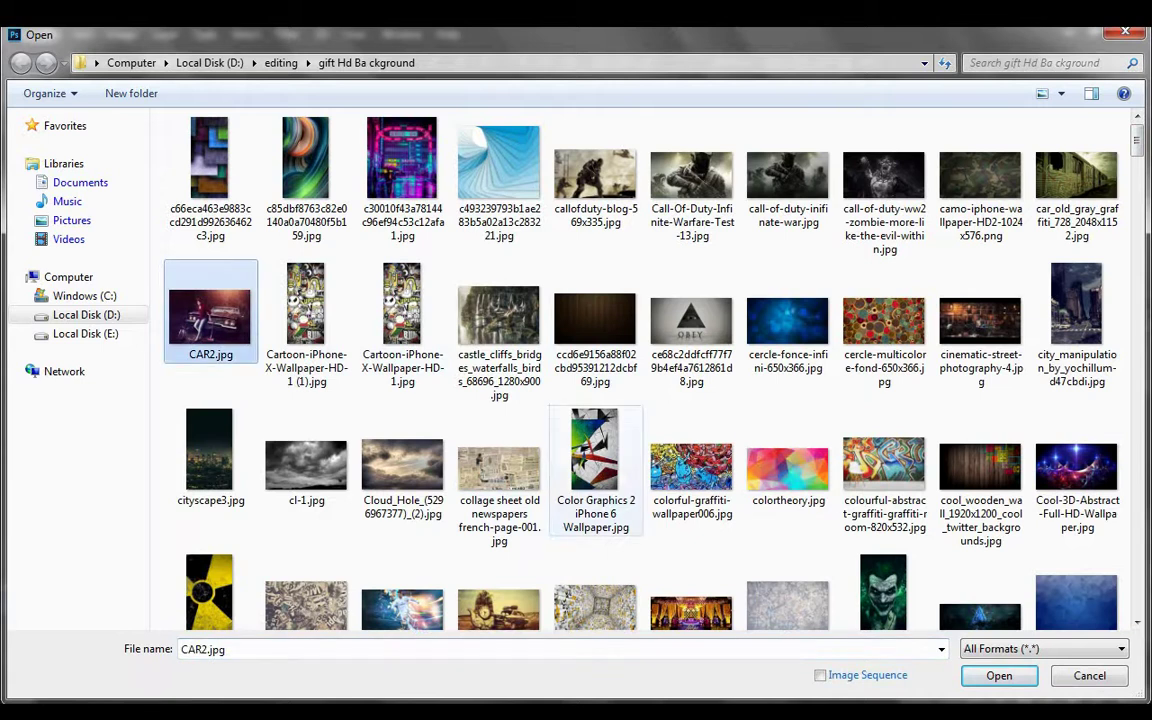
pyautogui.click(999, 675)
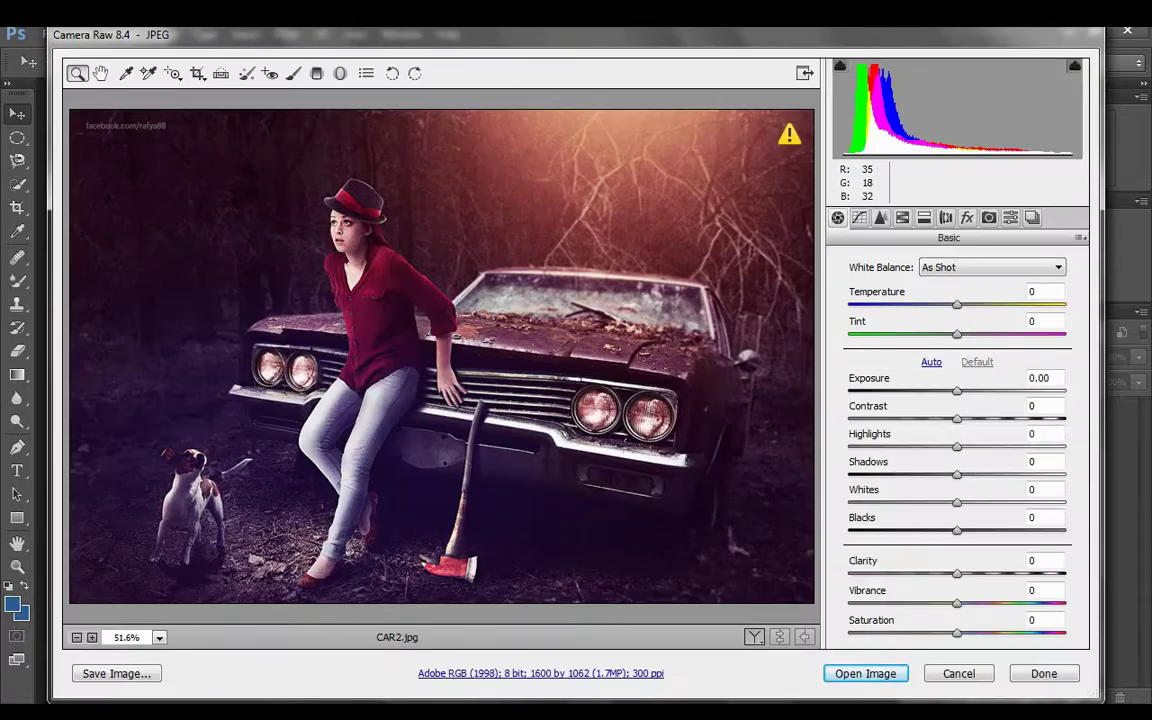
# Pass CAR2.jpg through Camera Raw unchanged, reposition its window, and switch to the Crop tool
pyautogui.press('Return')
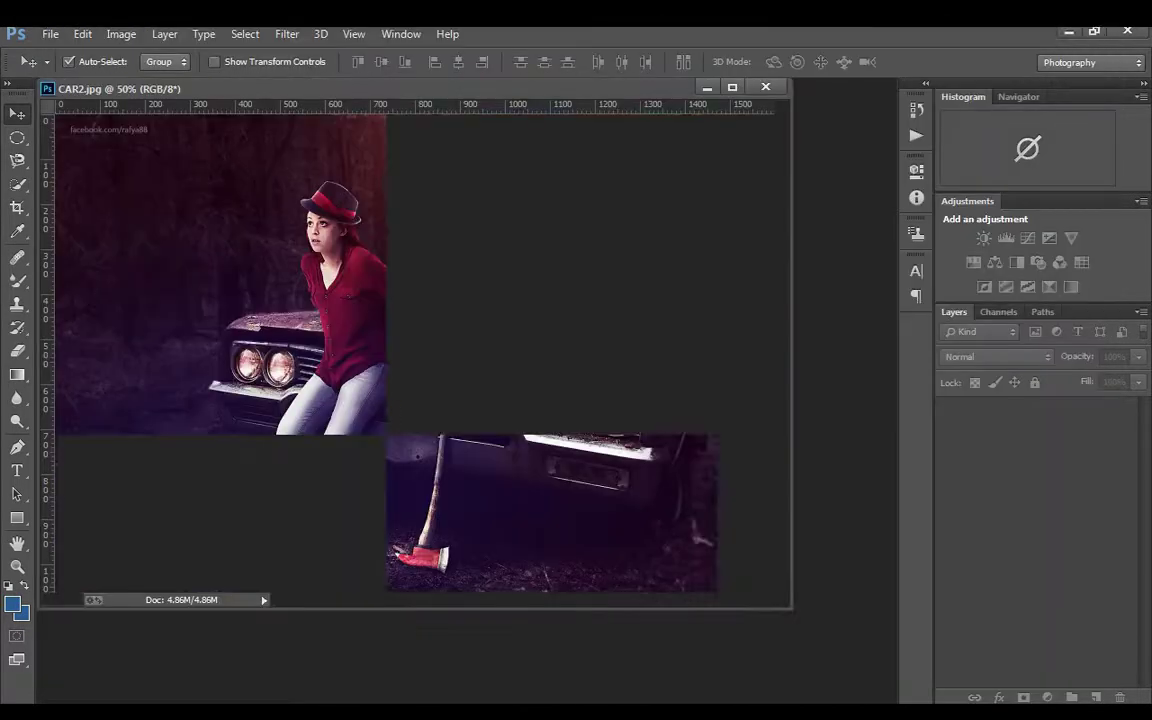
pyautogui.moveTo(300, 88)
pyautogui.mouseDown()
pyautogui.moveTo(382, 86)
pyautogui.moveTo(382, 72)
pyautogui.mouseUp()
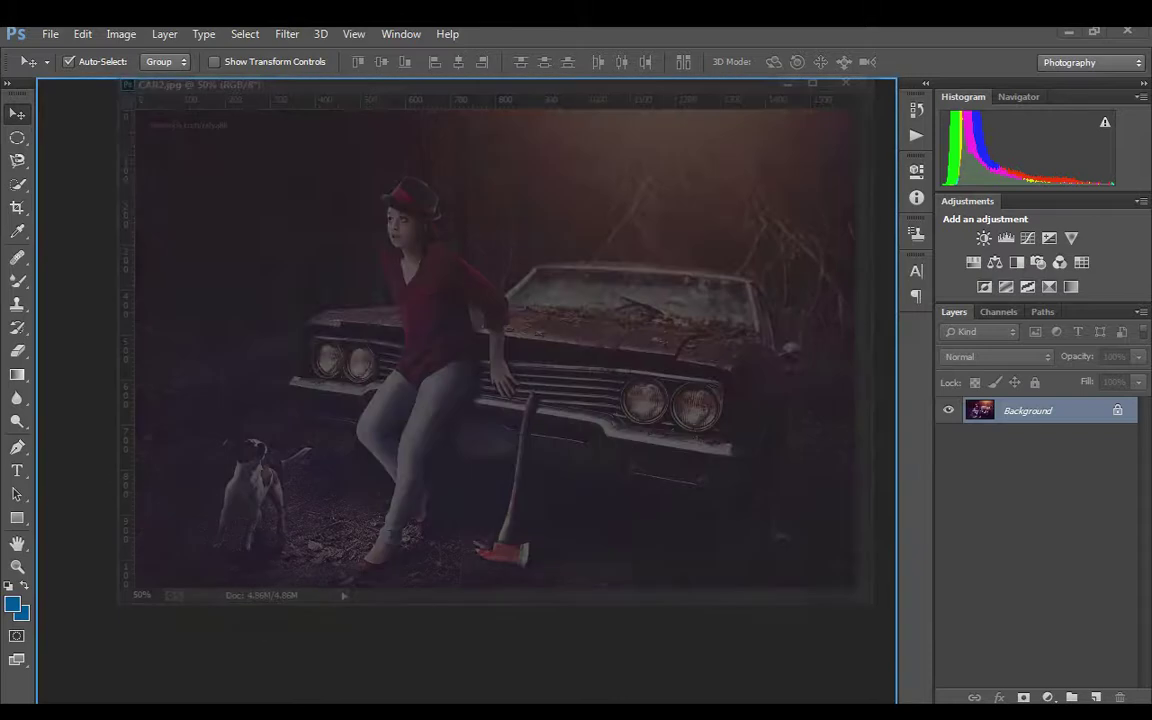
pyautogui.press('c')
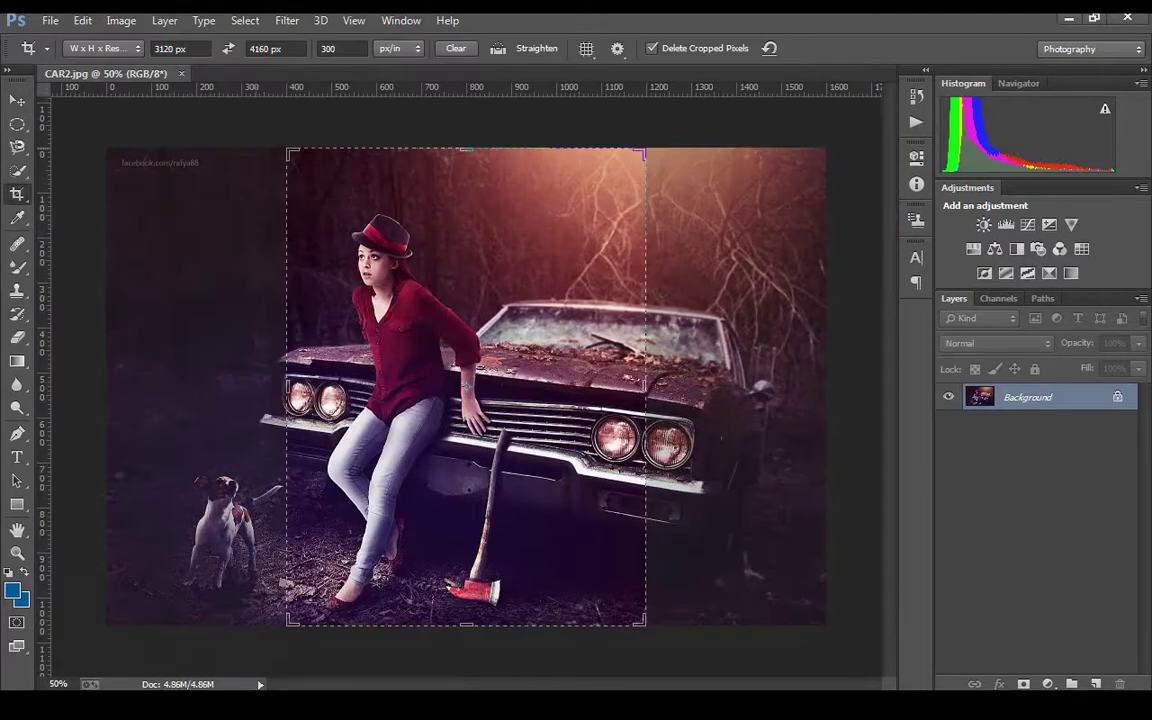
# Shrink the crop frame to a roughly 262 × 350 px portrait box around the dog
pyautogui.moveTo(288, 151)
pyautogui.mouseDown()
pyautogui.moveTo(415, 319)
pyautogui.moveTo(288, 150)
pyautogui.mouseUp()
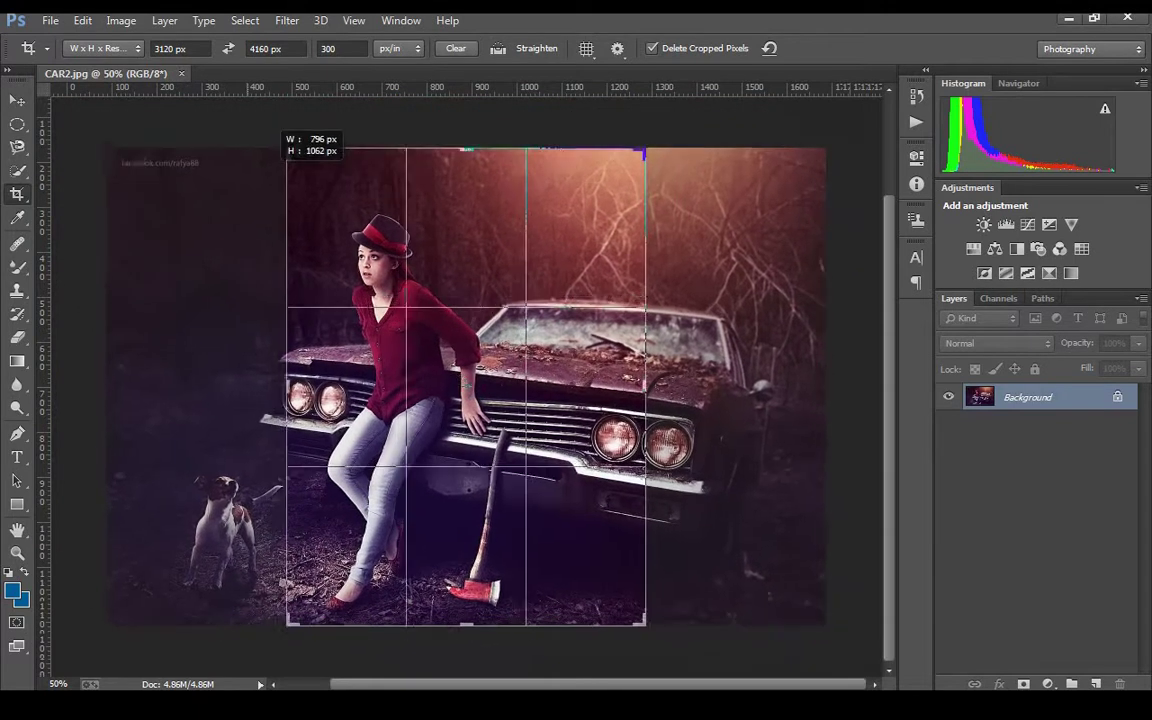
pyautogui.moveTo(288, 150); pyautogui.dragTo(284, 144)
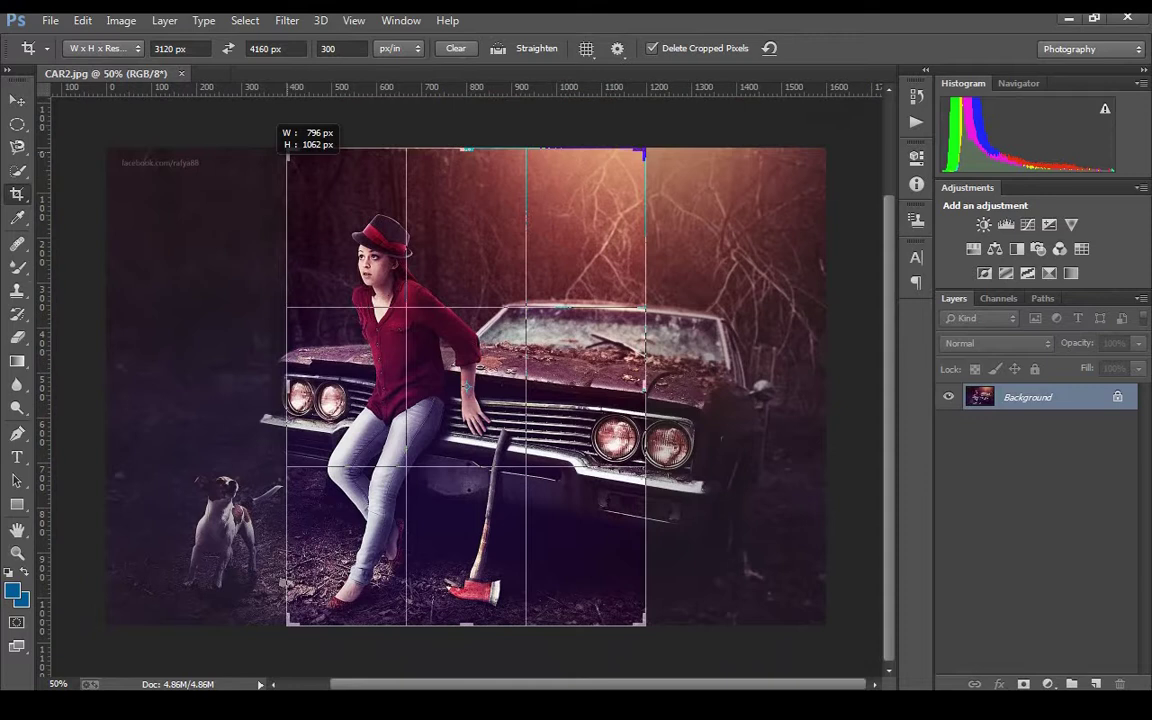
pyautogui.moveTo(471, 325)
pyautogui.mouseDown()
pyautogui.moveTo(445, 325)
pyautogui.moveTo(582, 326)
pyautogui.mouseUp()
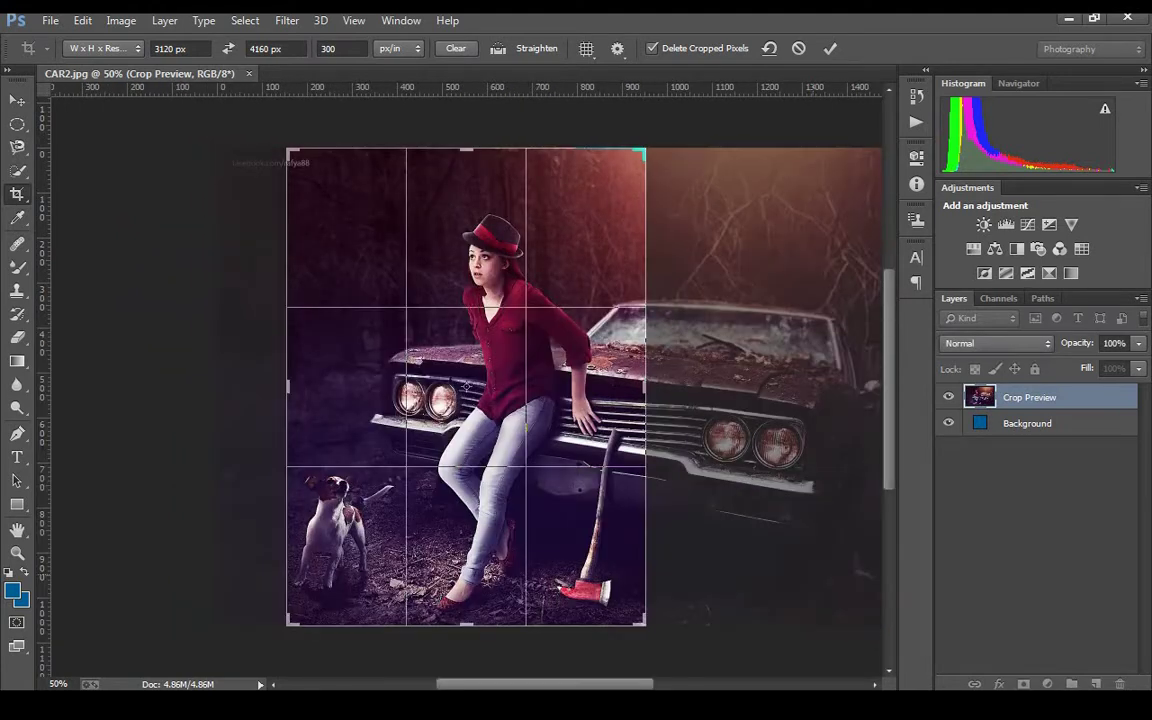
pyautogui.moveTo(643, 151)
pyautogui.mouseDown()
pyautogui.moveTo(537, 292)
pyautogui.moveTo(596, 256)
pyautogui.moveTo(645, 149)
pyautogui.mouseUp()
pyautogui.moveTo(643, 152)
pyautogui.mouseDown()
pyautogui.moveTo(535, 296)
pyautogui.moveTo(496, 301)
pyautogui.moveTo(525, 310)
pyautogui.mouseUp()
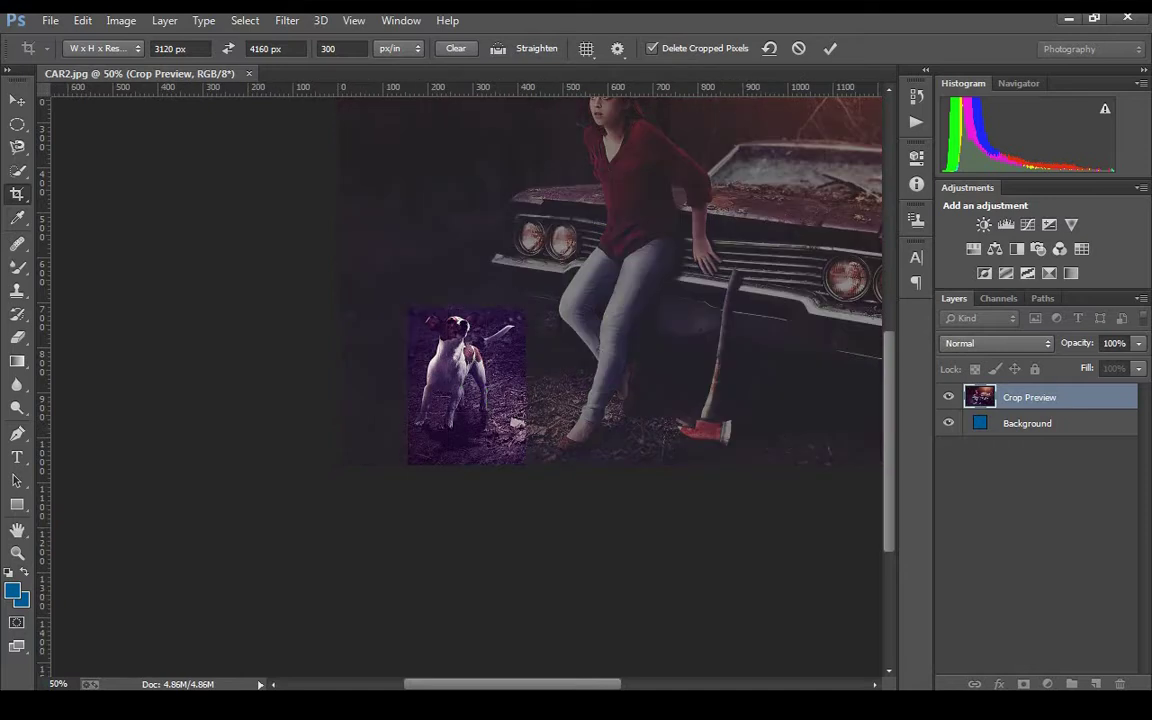
# Commit the dog crop, then revert with F12 to the full car photo and zoom back in
pyautogui.press('Return')
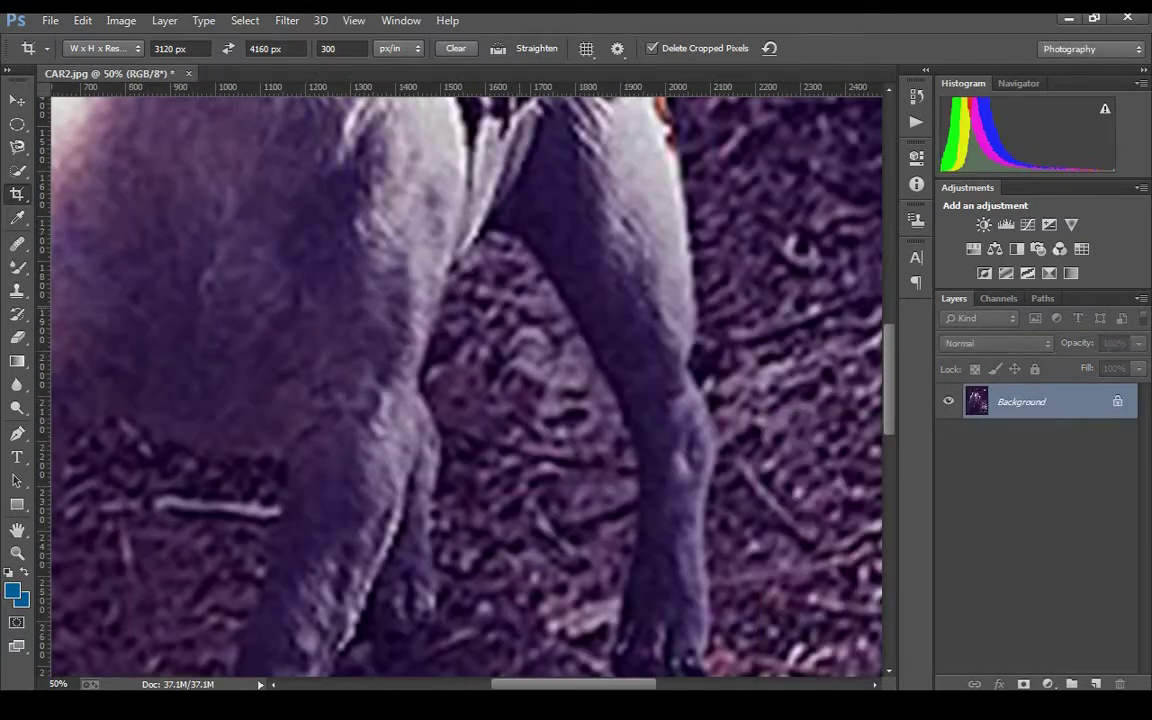
pyautogui.hotkey('ctrl', '-')
pyautogui.hotkey('ctrl', '-')
pyautogui.hotkey('ctrl', '-')
pyautogui.hotkey('ctrl', '-')
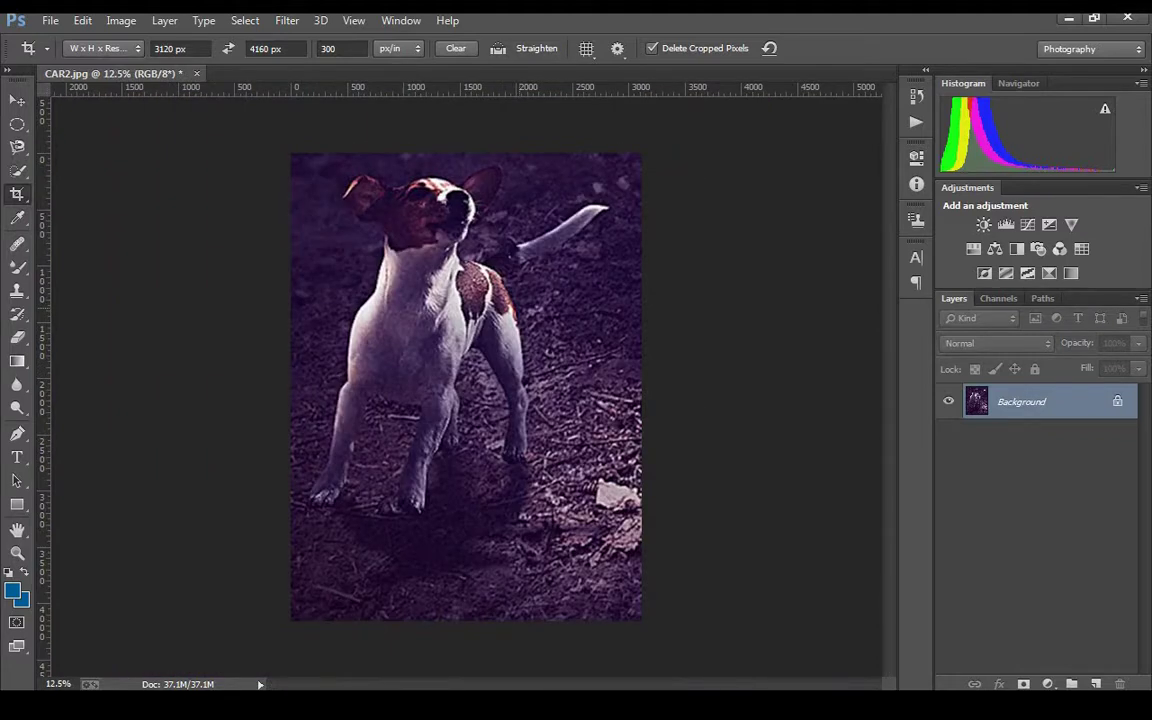
pyautogui.press('F12')
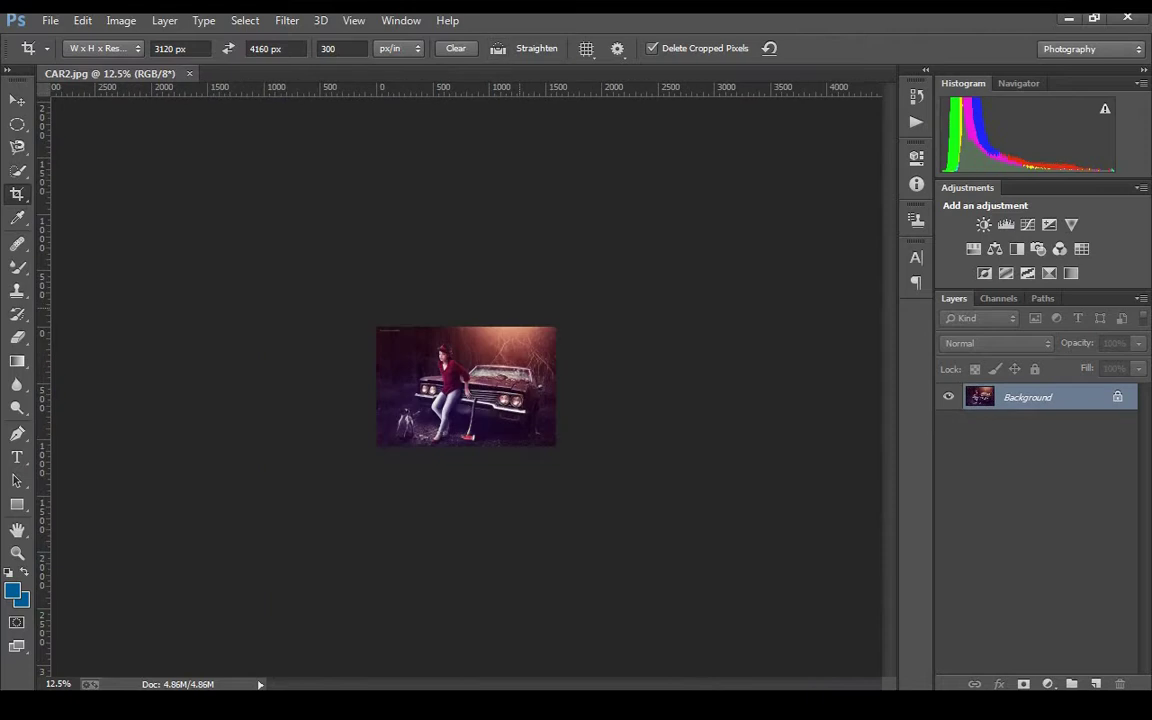
pyautogui.hotkey('ctrl', '+')
pyautogui.hotkey('ctrl', '+')
pyautogui.hotkey('ctrl', '+')
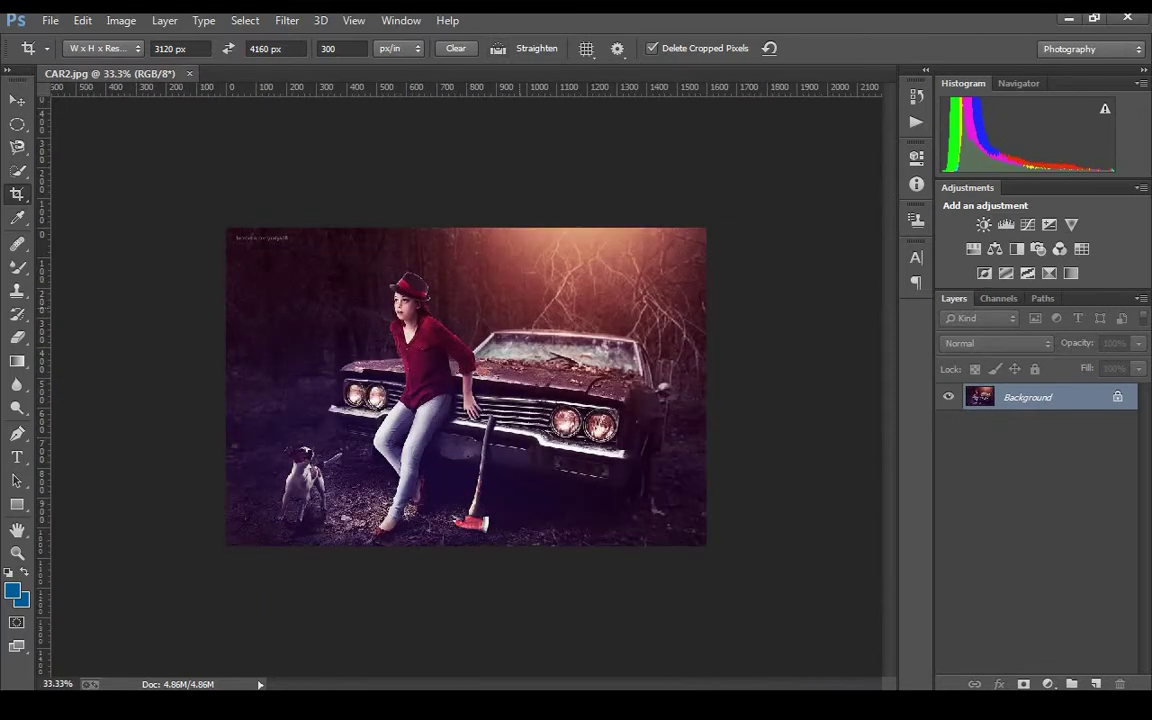
pyautogui.hotkey('ctrl', '+')
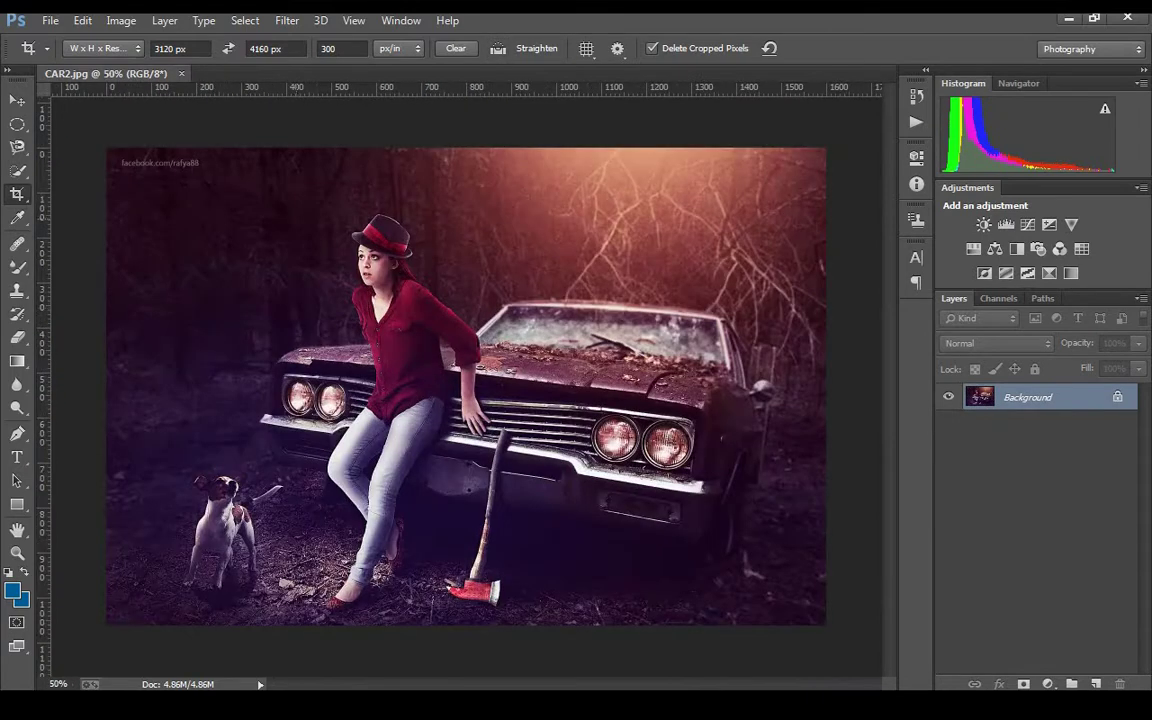
pyautogui.rightClick(17, 194)
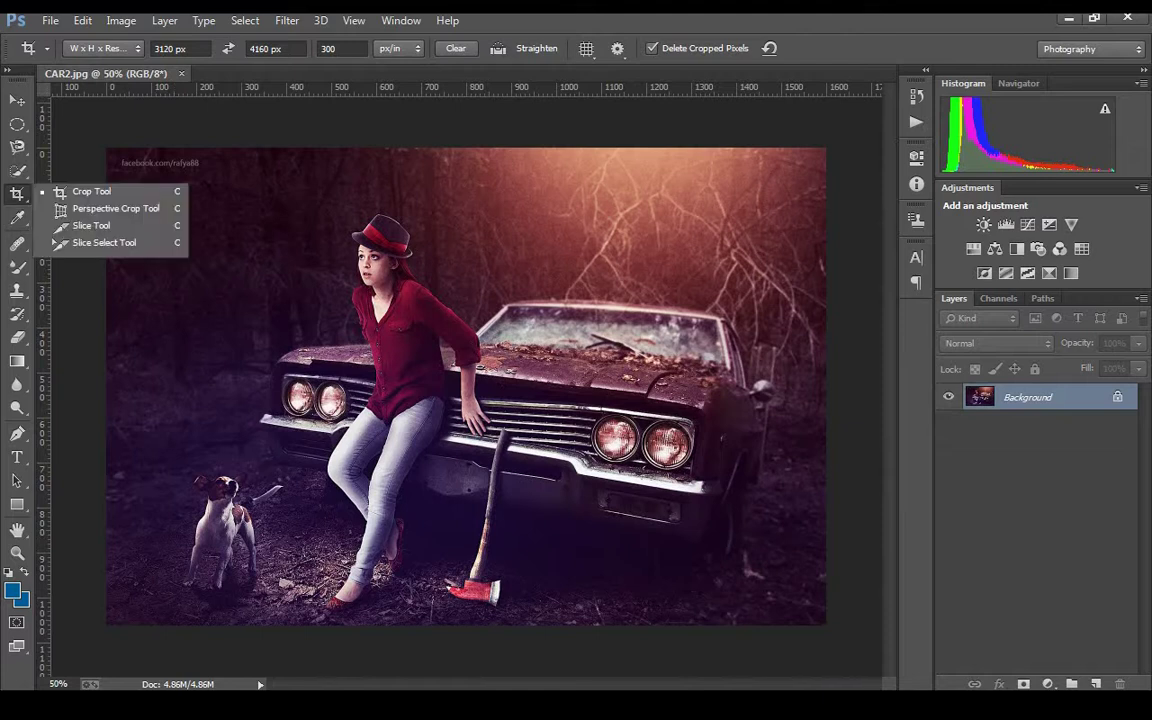
# Dismiss the tool flyout and colour-scheme prompt, then show the crop ratio presets list
pyautogui.press('Escape')
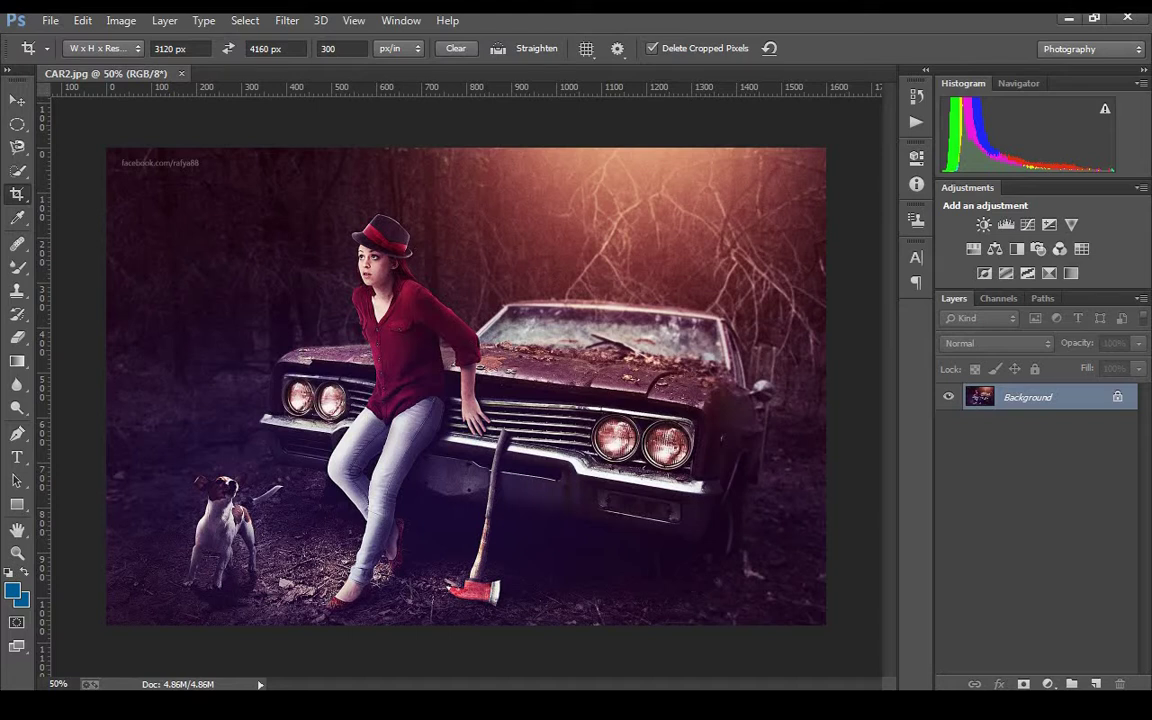
pyautogui.click(103, 48)
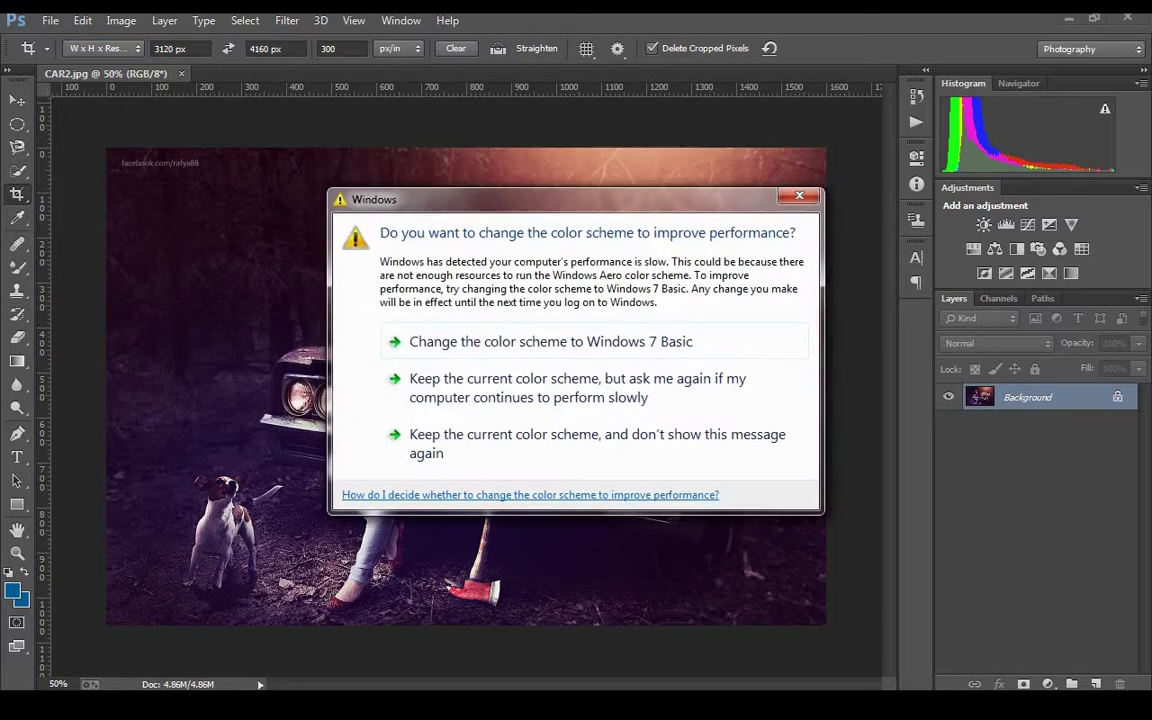
pyautogui.press('Escape')
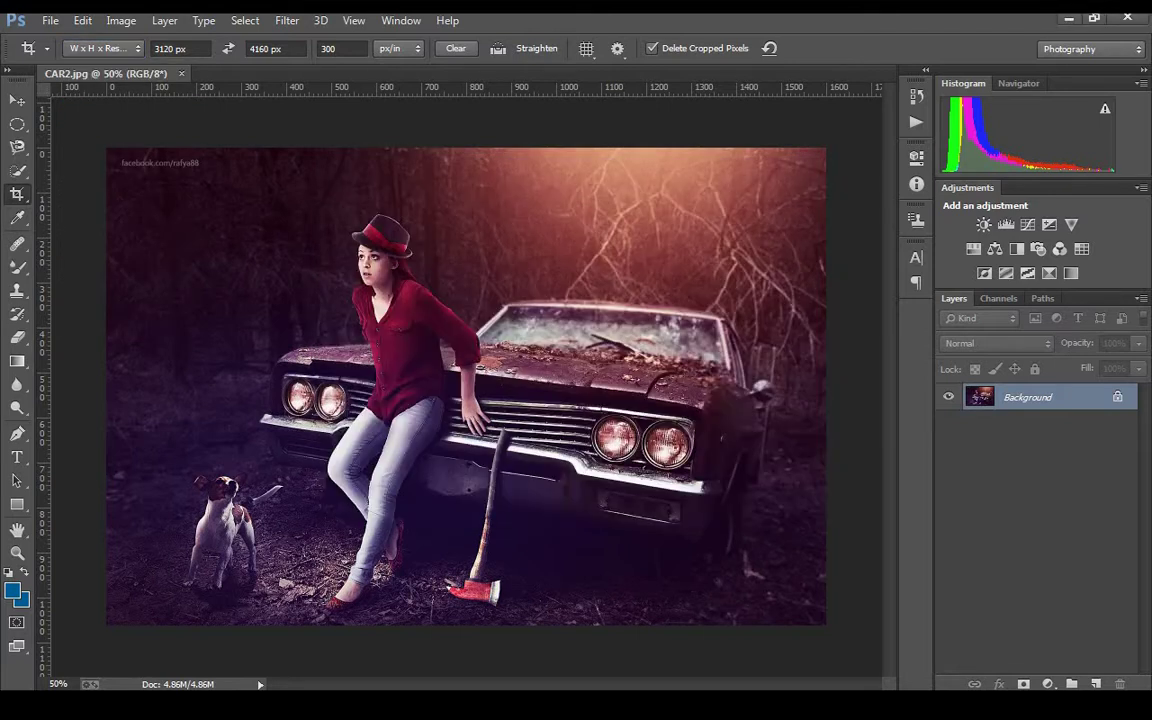
pyautogui.click(103, 48)
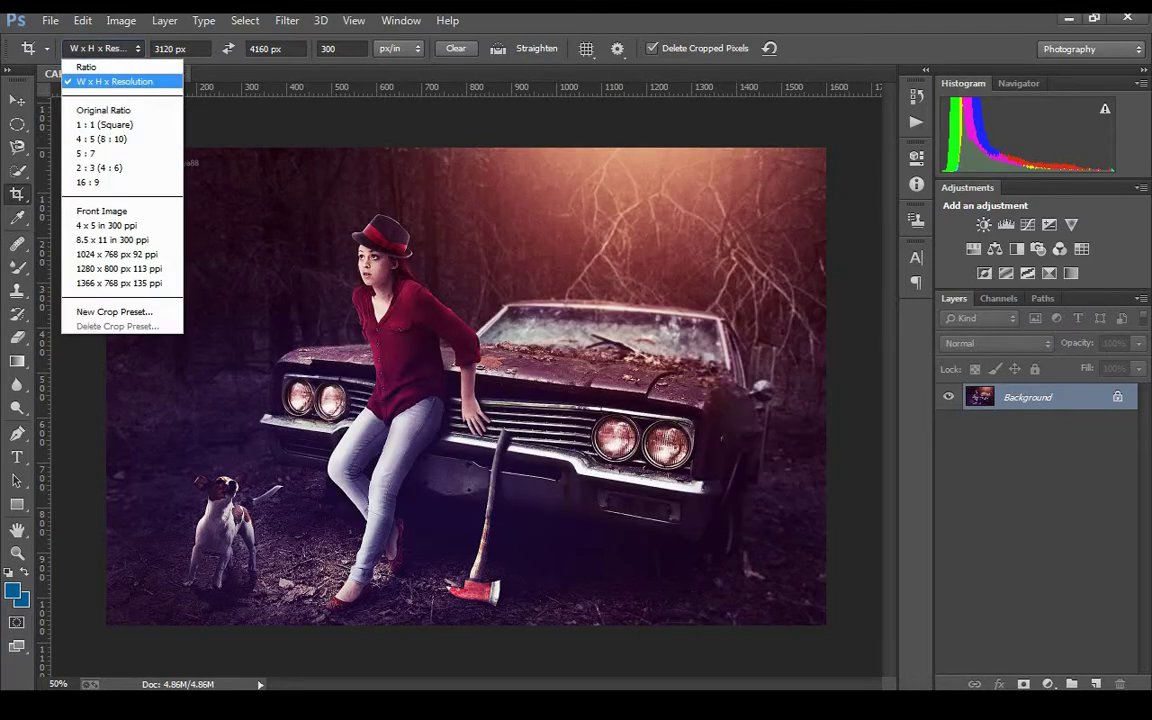
# Try the Original Ratio preset, shrinking and then re-enlarging the crop frame
pyautogui.click(103, 110)
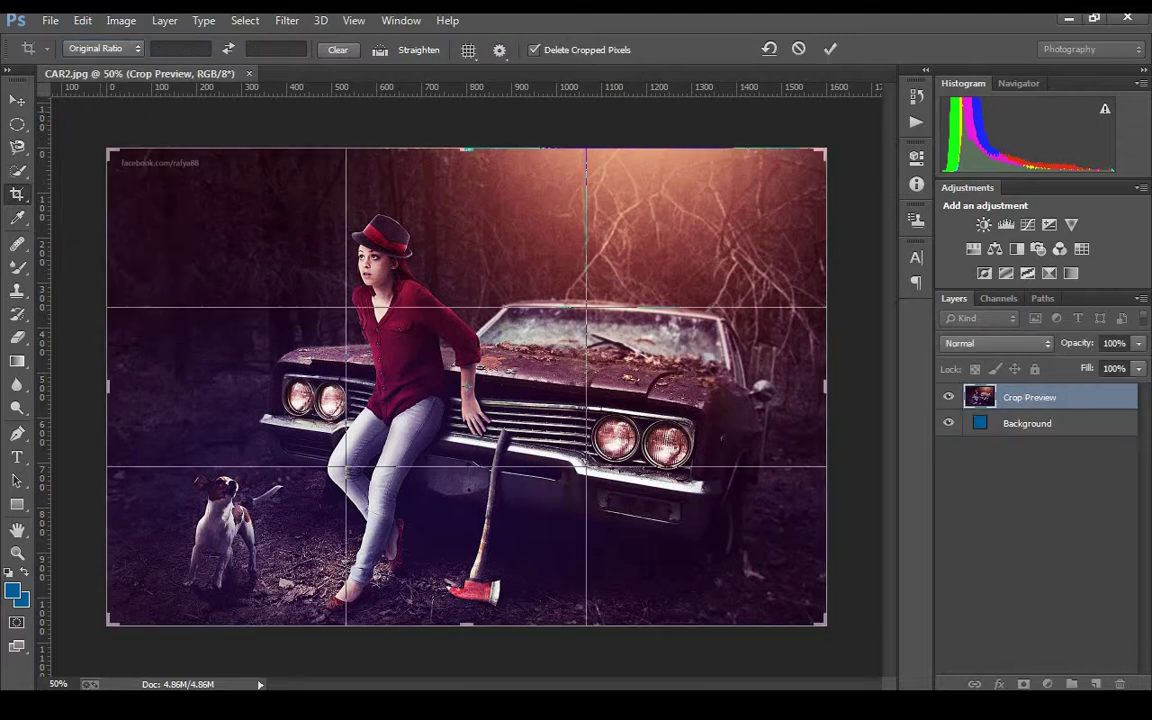
pyautogui.moveTo(108, 149); pyautogui.dragTo(247, 241)
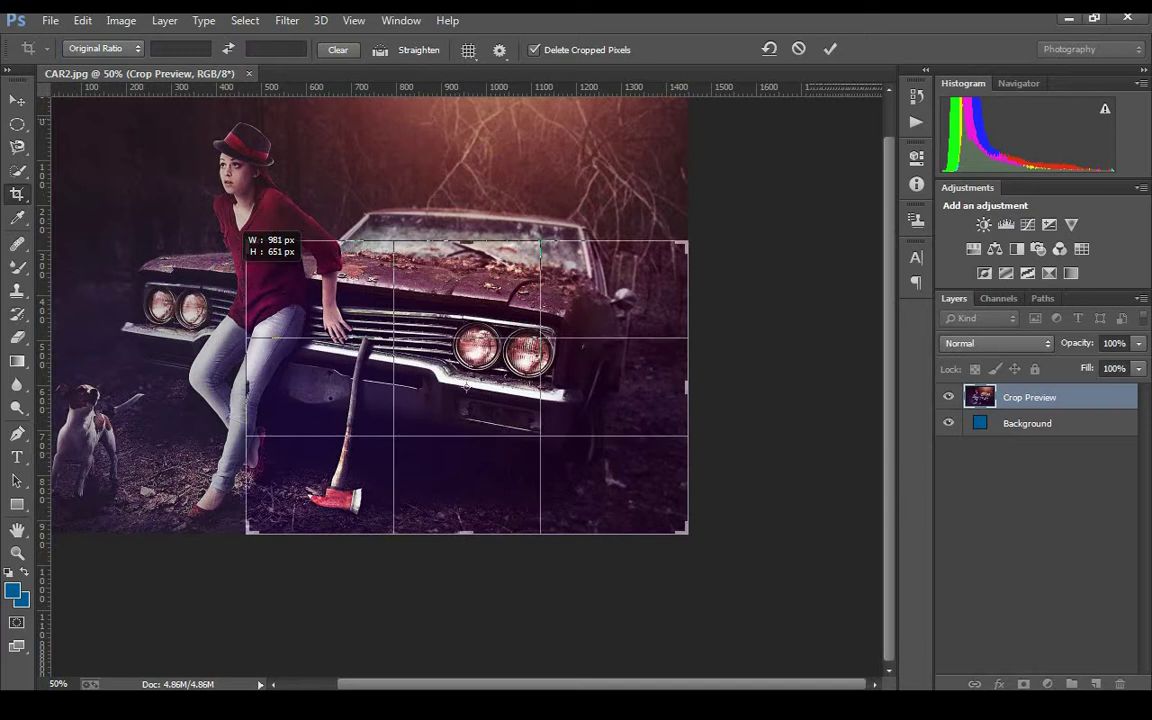
pyautogui.moveTo(247, 241); pyautogui.dragTo(107, 149)
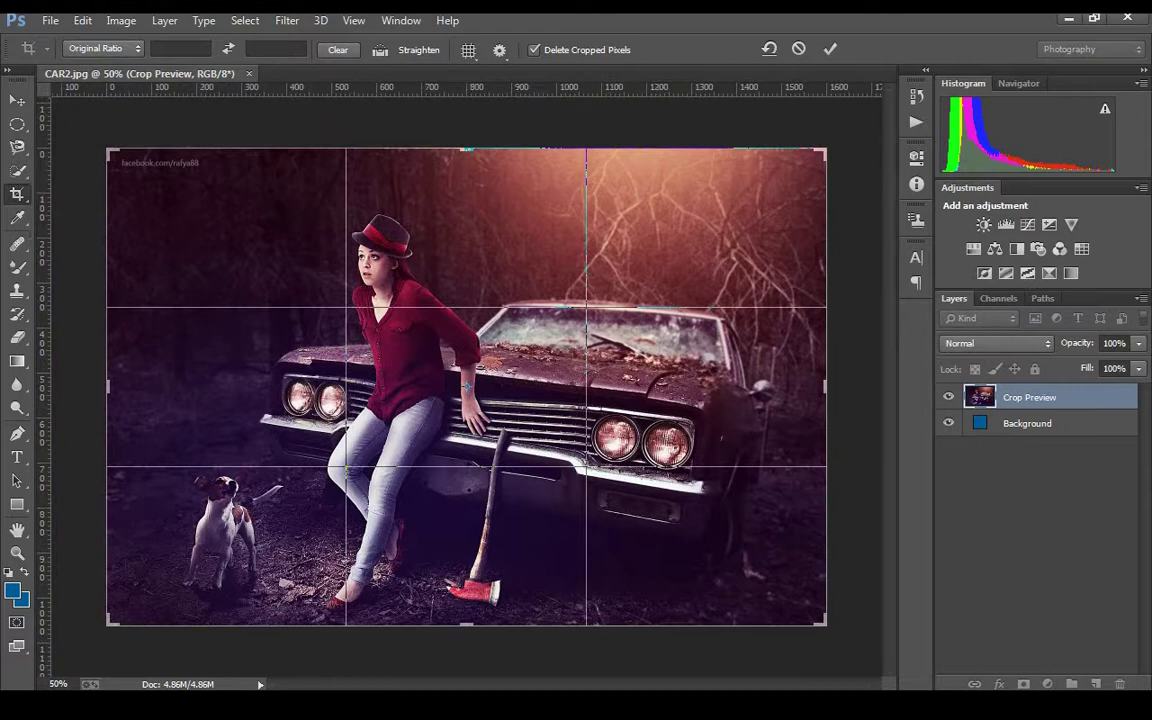
# Switch the crop to a 1:1 square and position the photo around the girl
pyautogui.click(103, 48)
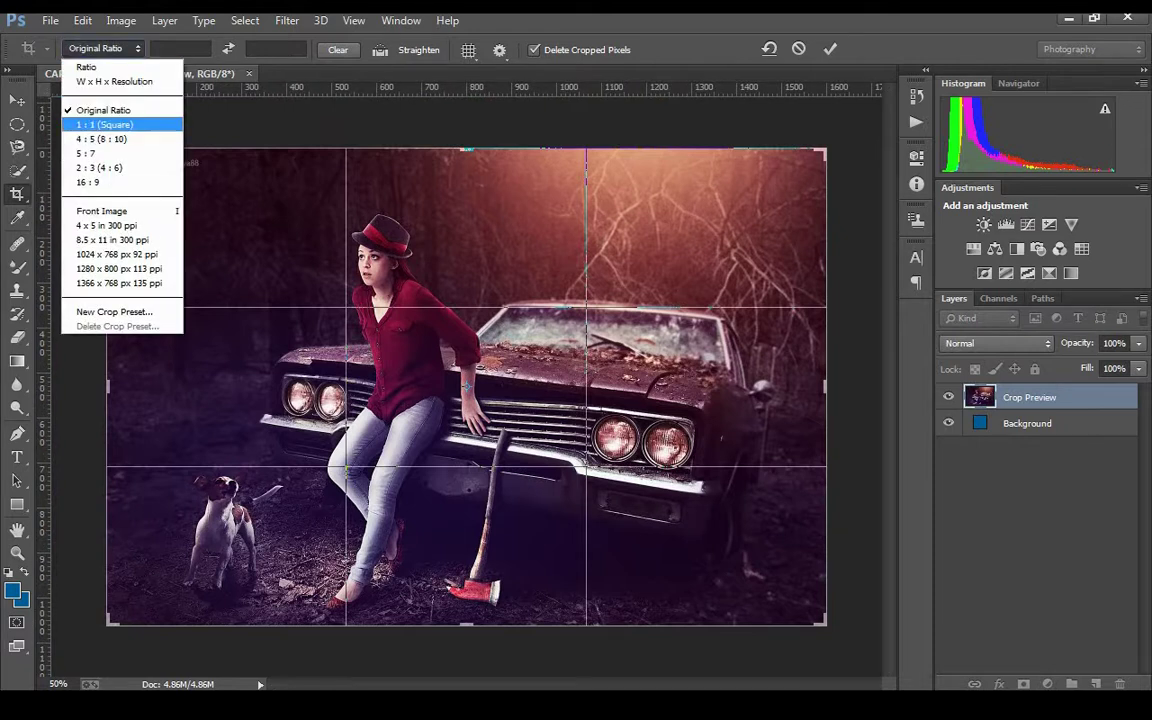
pyautogui.click(104, 124)
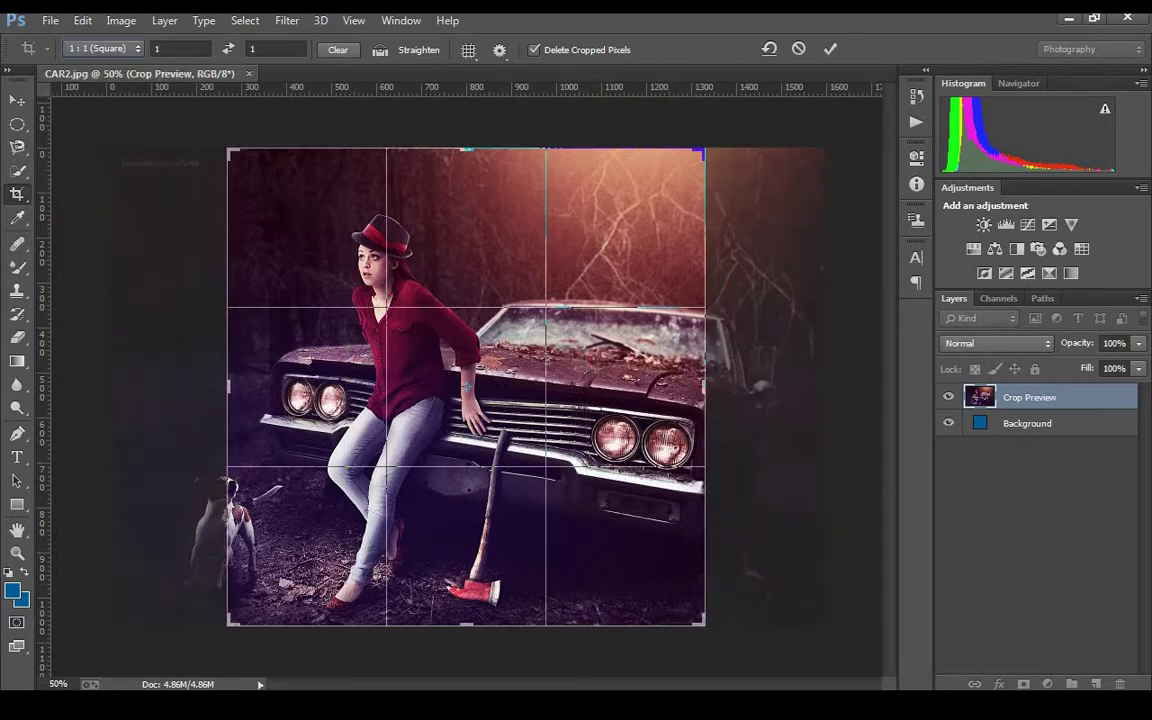
pyautogui.moveTo(455, 330); pyautogui.dragTo(440, 320)
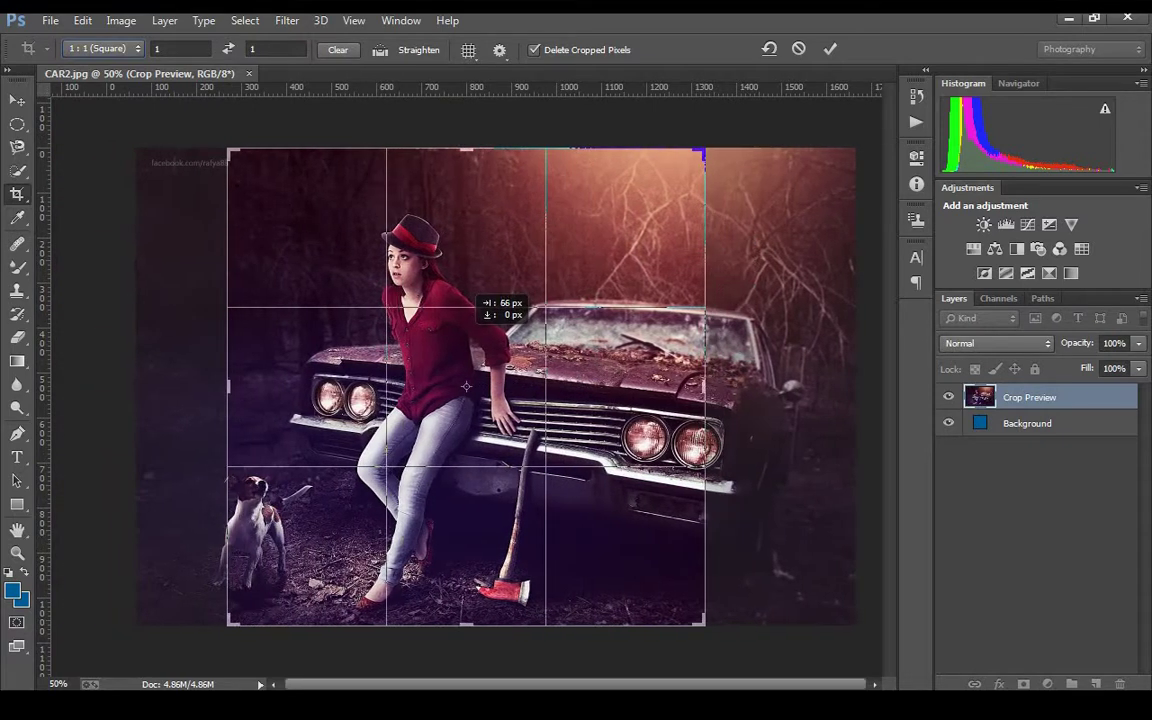
pyautogui.moveTo(443, 297); pyautogui.dragTo(555, 300)
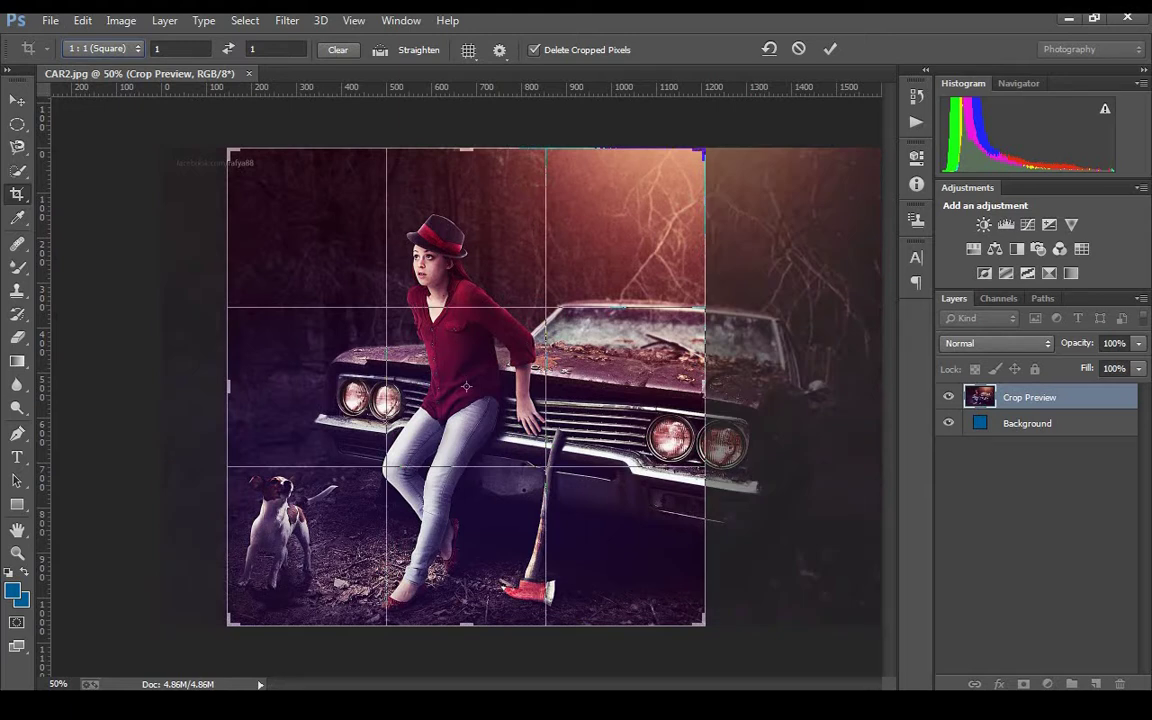
pyautogui.moveTo(236, 108); pyautogui.dragTo(272, 190)
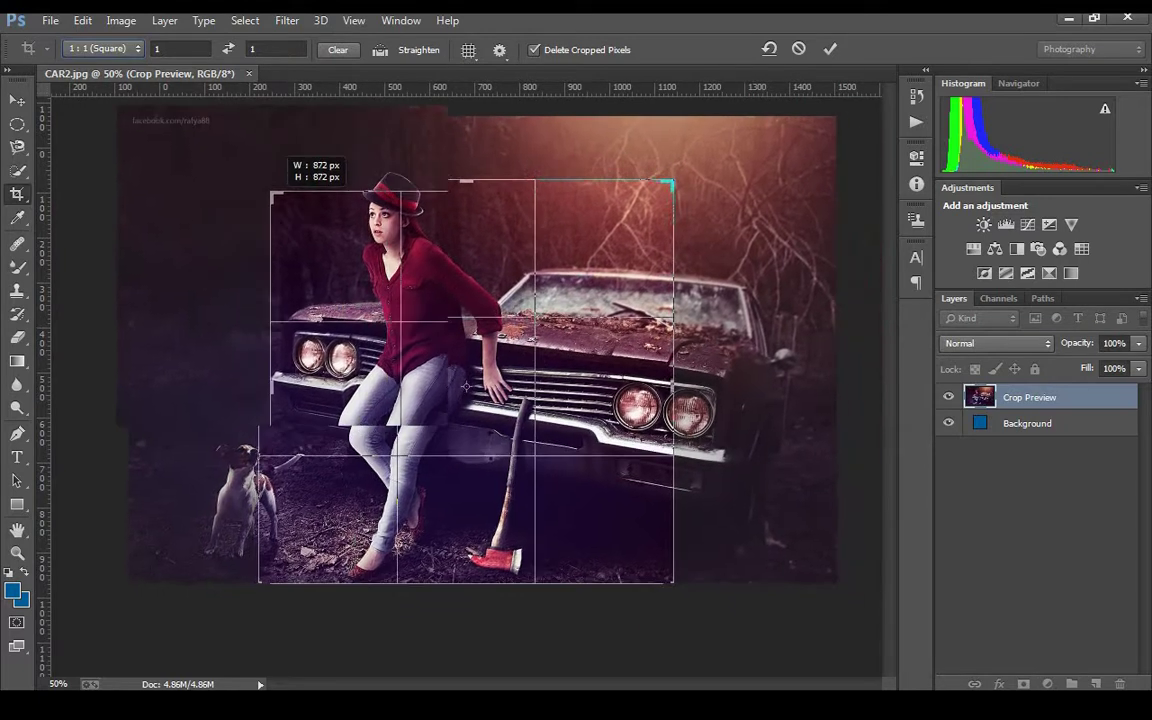
pyautogui.moveTo(272, 190)
pyautogui.mouseDown()
pyautogui.moveTo(345, 265)
pyautogui.moveTo(221, 143)
pyautogui.moveTo(236, 157)
pyautogui.mouseUp()
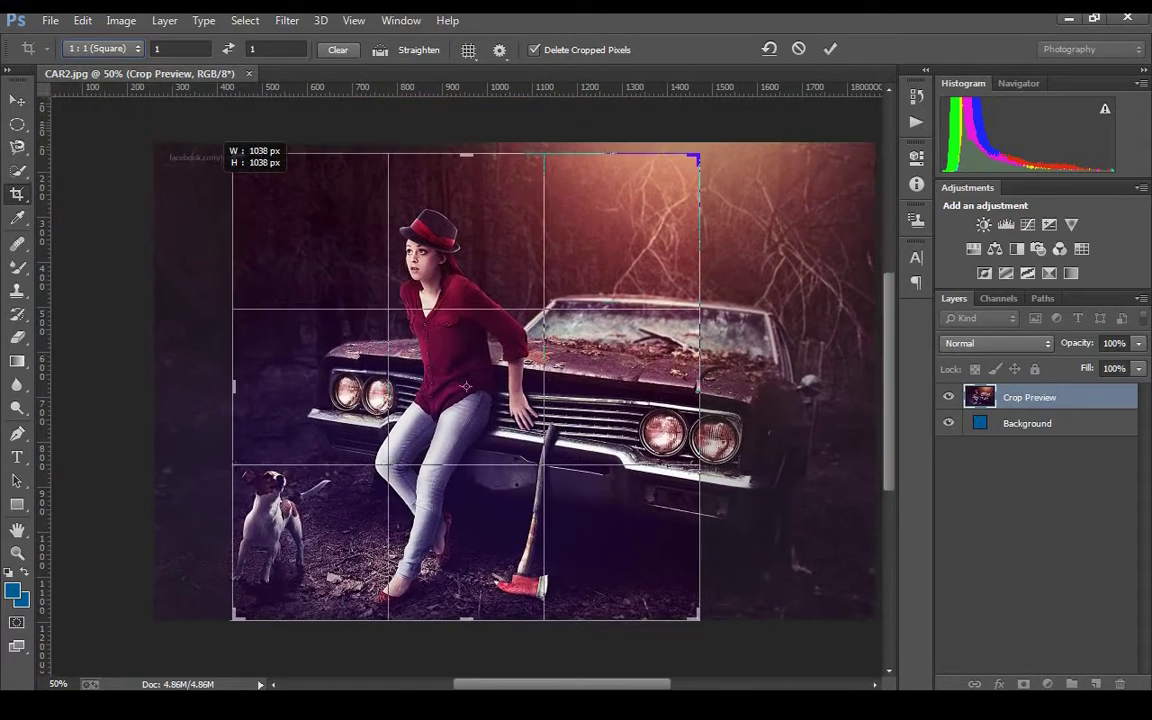
pyautogui.moveTo(236, 157); pyautogui.dragTo(228, 149)
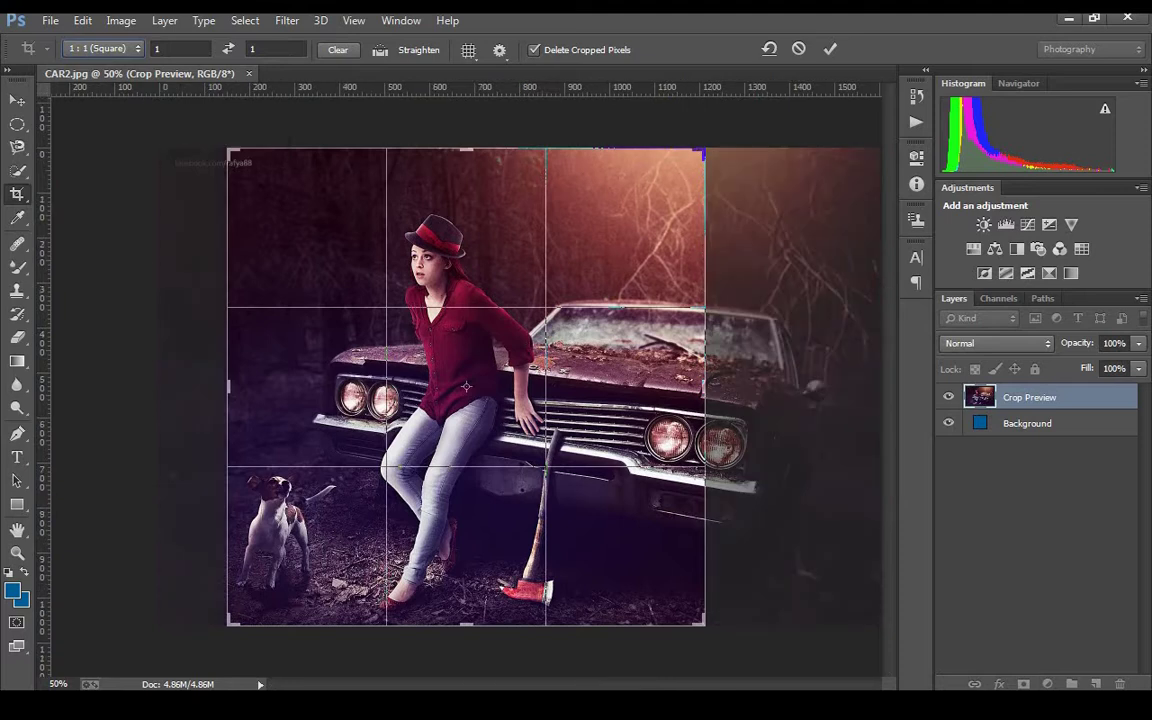
# Widen the square crop over the car's front, settling at 1062 × 1062 px
pyautogui.moveTo(705, 386)
pyautogui.mouseDown()
pyautogui.moveTo(751, 385)
pyautogui.moveTo(683, 385)
pyautogui.moveTo(705, 360)
pyautogui.mouseUp()
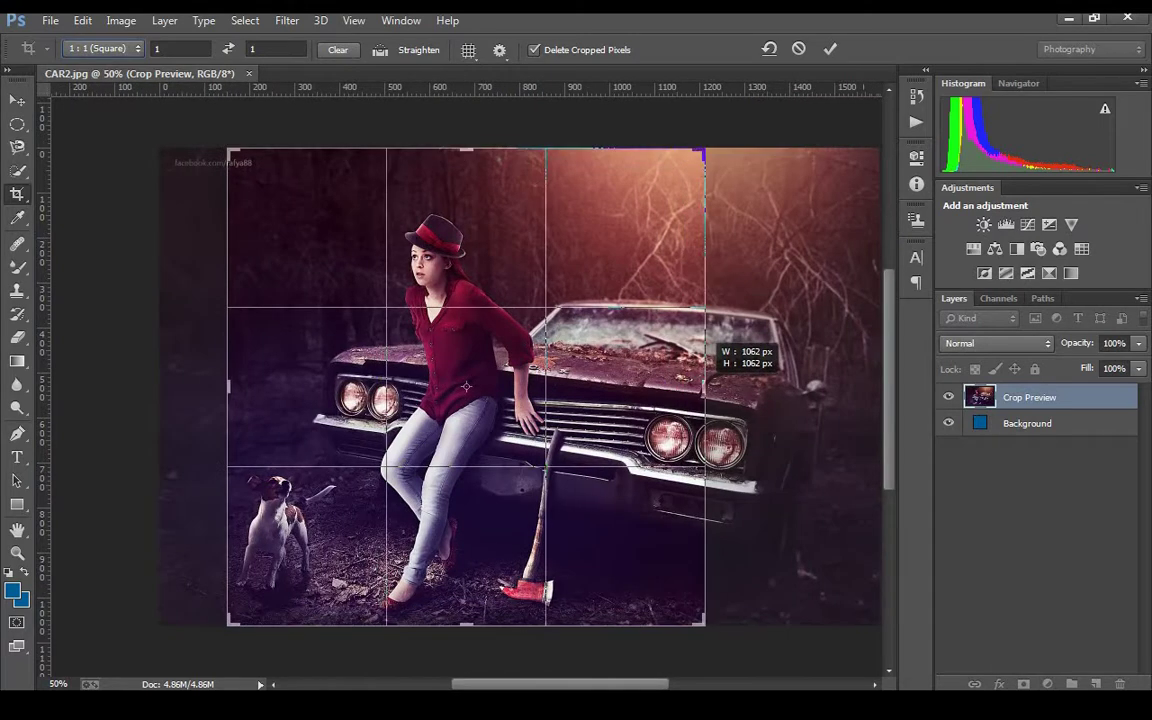
pyautogui.moveTo(705, 360); pyautogui.dragTo(718, 360)
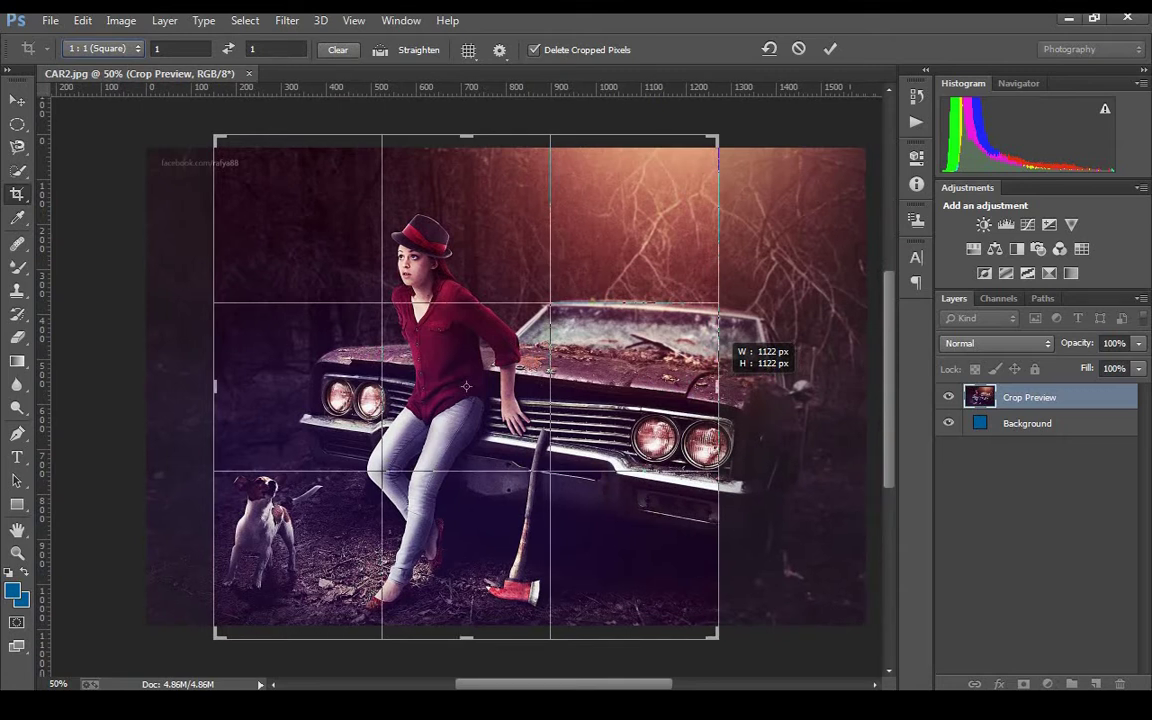
pyautogui.moveTo(718, 384); pyautogui.dragTo(689, 384)
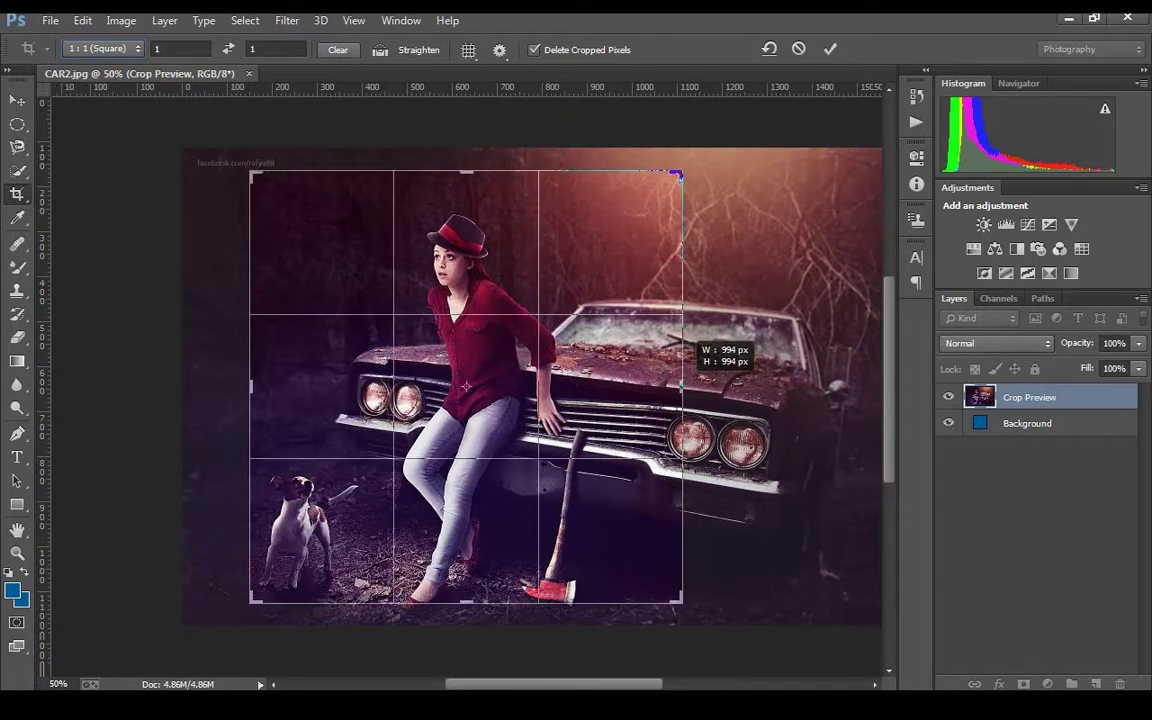
pyautogui.moveTo(689, 384)
pyautogui.mouseDown()
pyautogui.moveTo(677, 384)
pyautogui.moveTo(705, 382)
pyautogui.mouseUp()
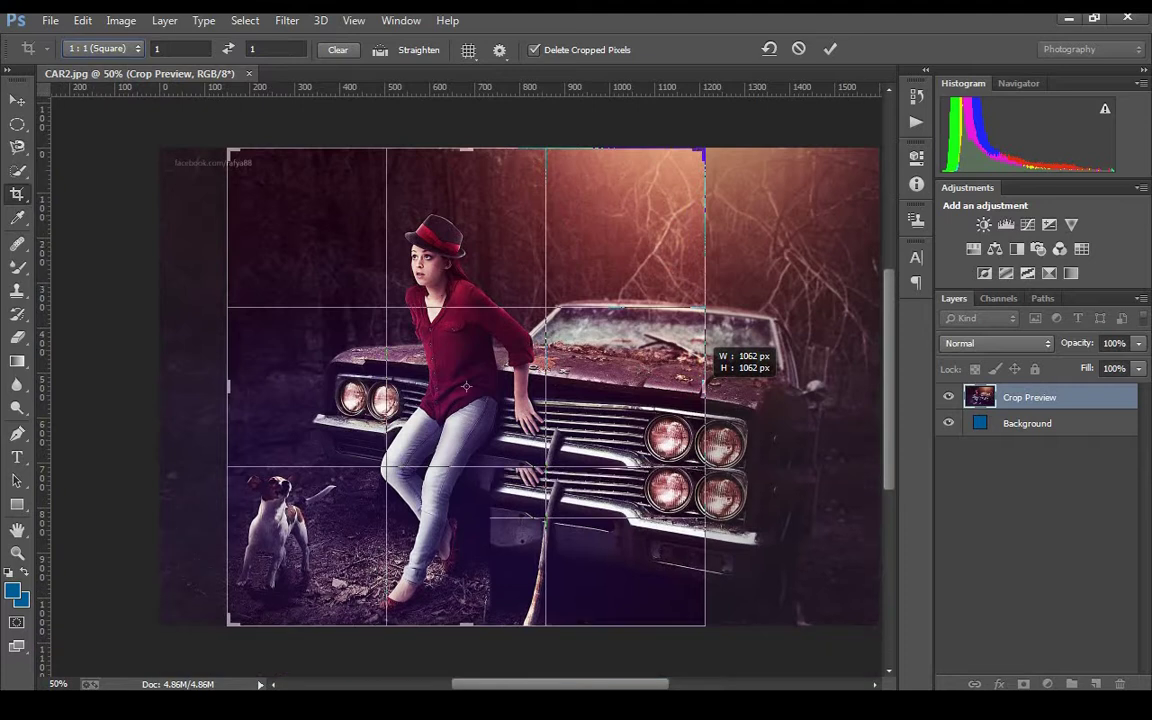
pyautogui.moveTo(705, 381); pyautogui.dragTo(705, 381)
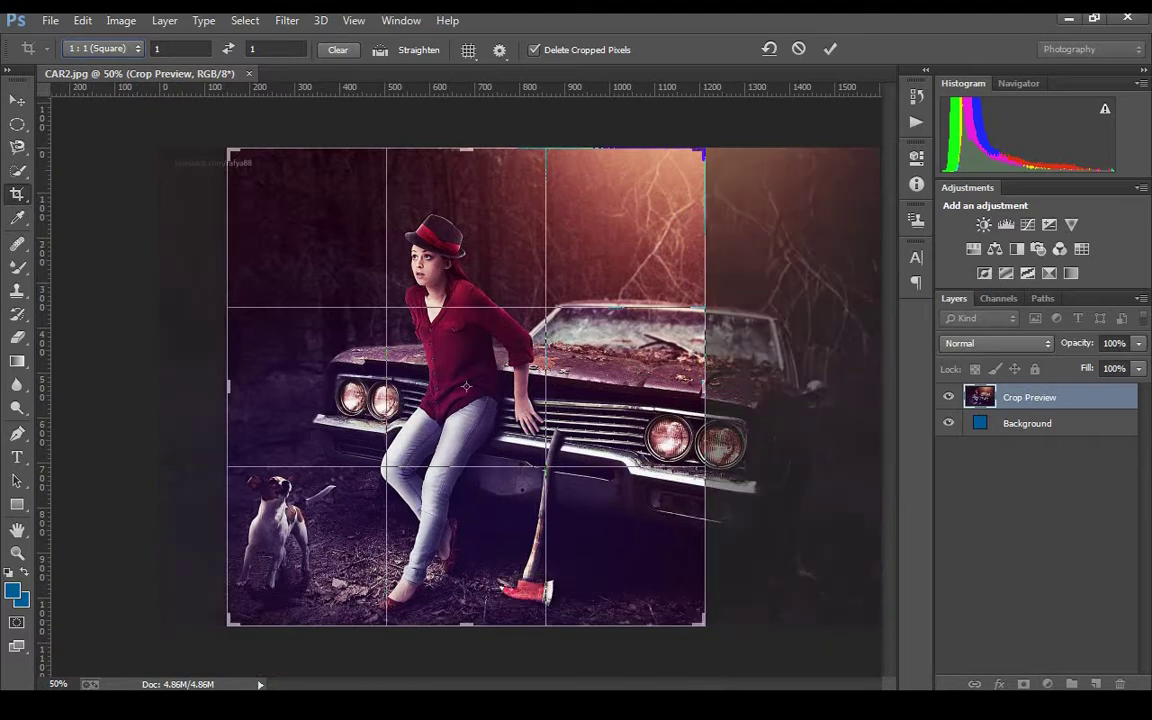
pyautogui.click(103, 48)
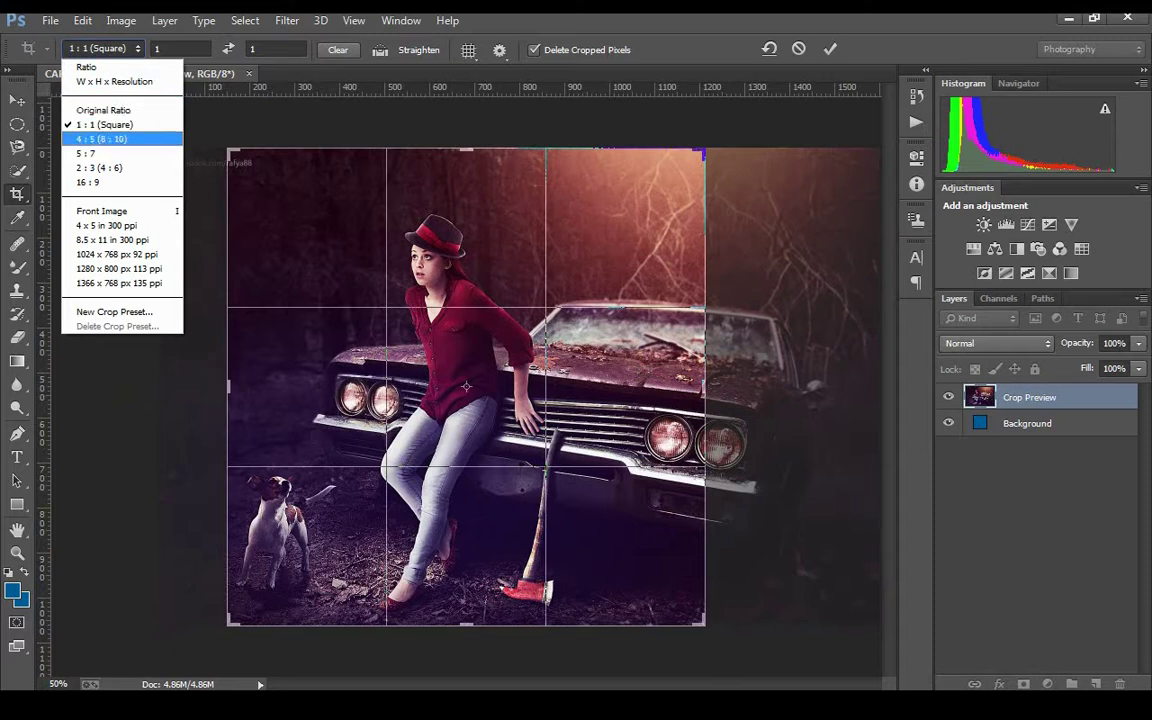
# Switch to a 4:5 (8:10) crop of about 850 × 1062 px framing the woman and dog
pyautogui.click(100, 139)
pyautogui.moveTo(455, 307)
pyautogui.mouseDown()
pyautogui.moveTo(372, 312)
pyautogui.moveTo(445, 330)
pyautogui.mouseUp()
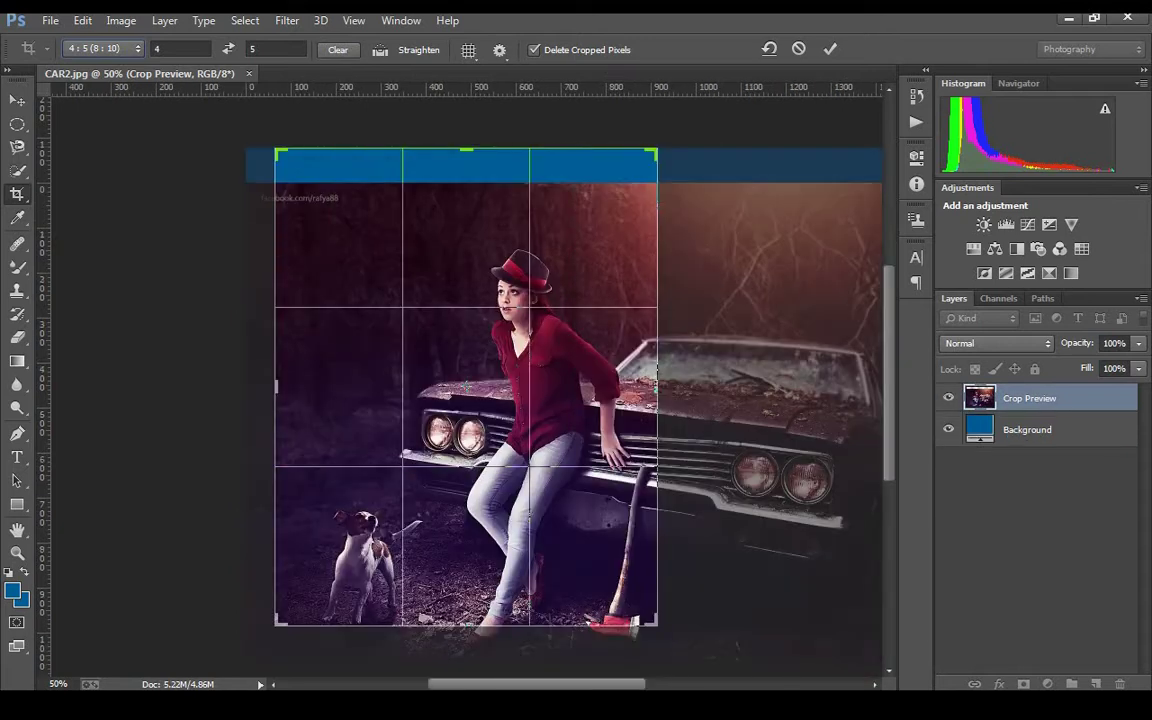
pyautogui.moveTo(605, 355); pyautogui.dragTo(605, 298)
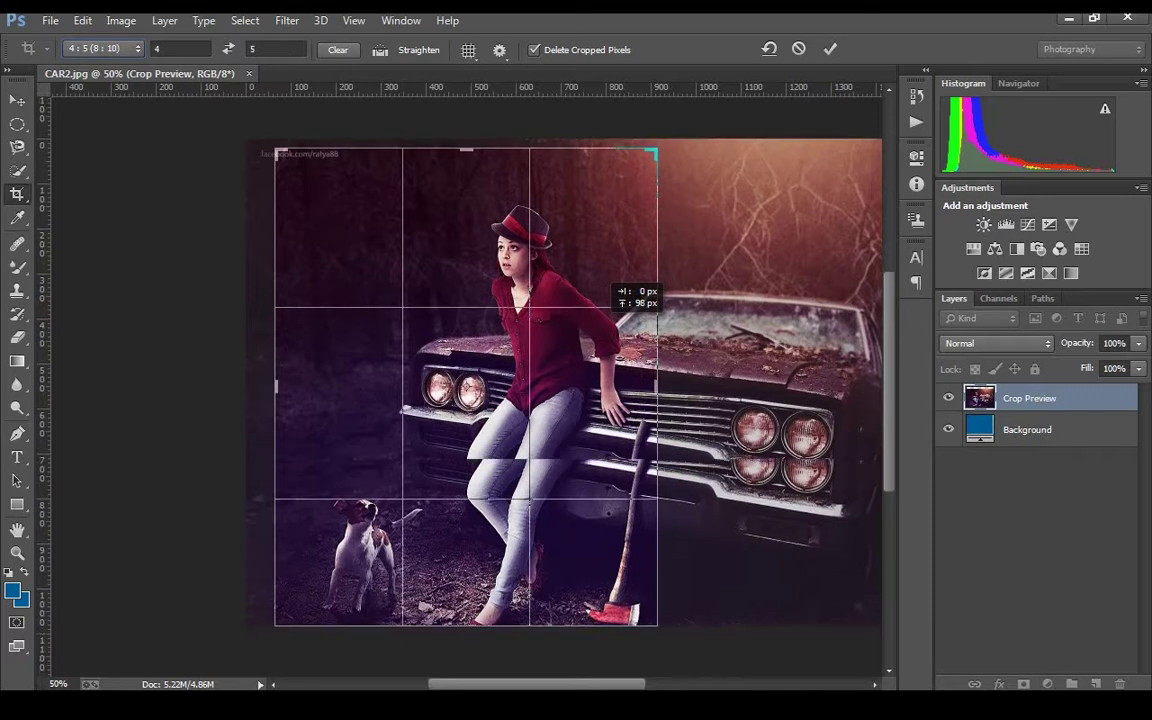
pyautogui.moveTo(655, 575)
pyautogui.mouseDown()
pyautogui.moveTo(675, 584)
pyautogui.moveTo(683, 656)
pyautogui.moveTo(657, 624)
pyautogui.mouseUp()
pyautogui.moveTo(657, 385)
pyautogui.mouseDown()
pyautogui.moveTo(713, 383)
pyautogui.moveTo(657, 385)
pyautogui.mouseUp()
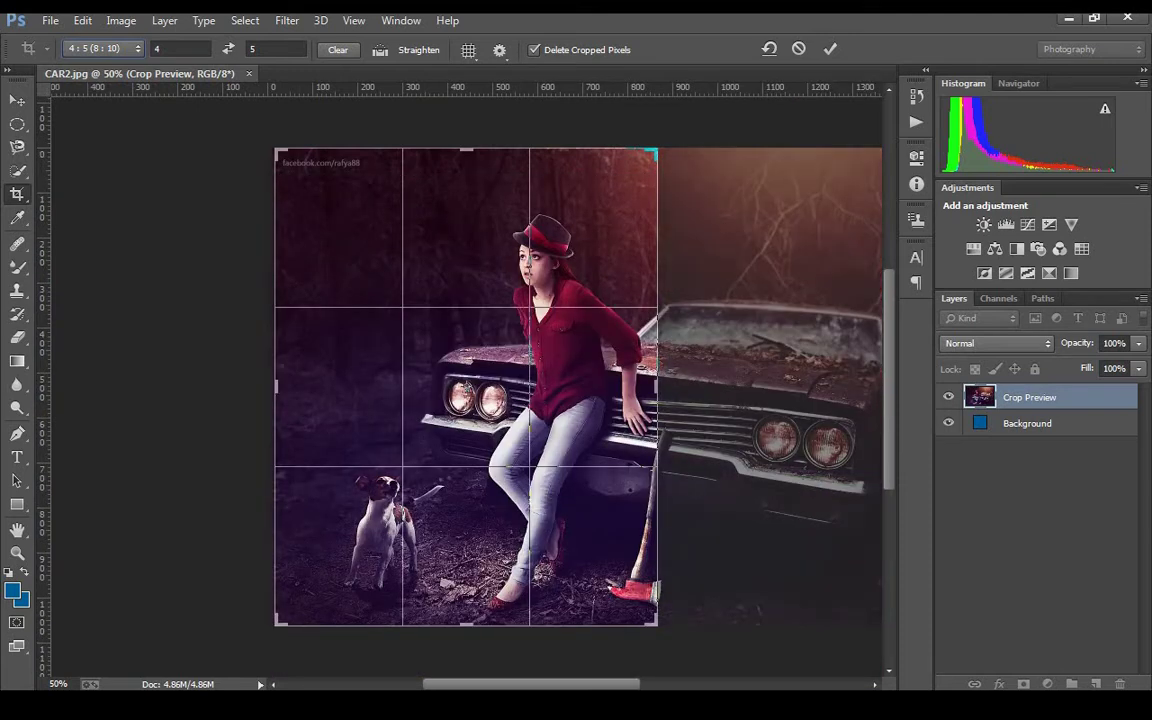
pyautogui.click(100, 48)
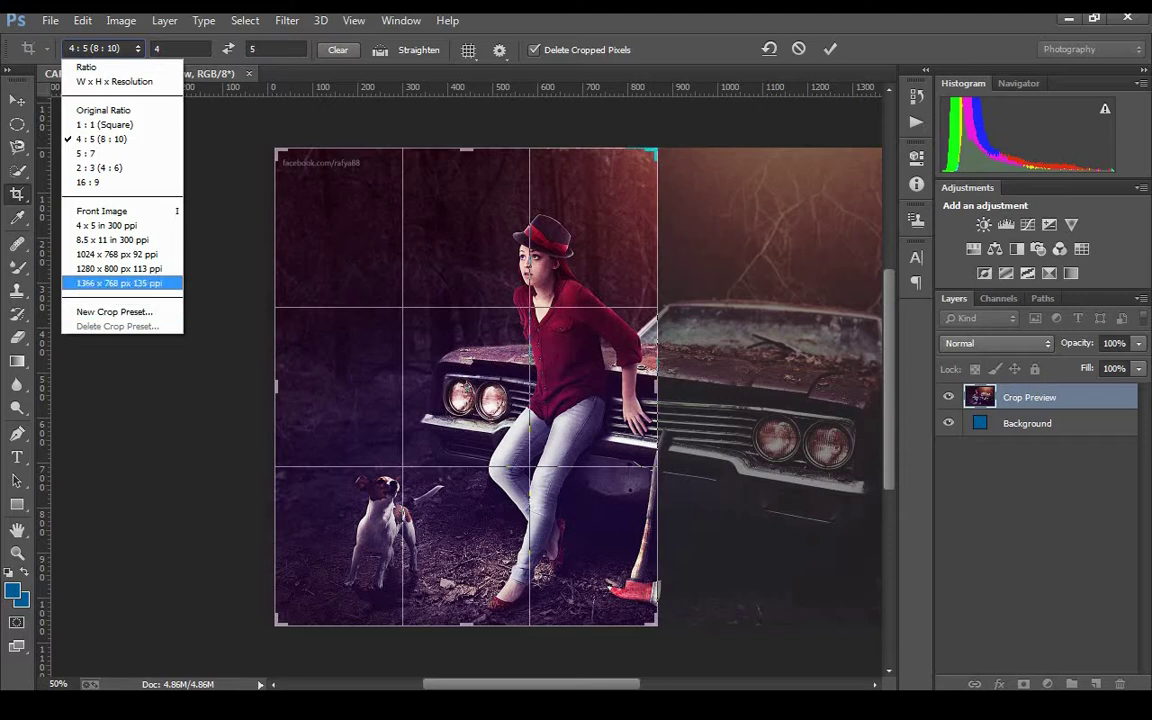
# Try then undo the 1366 × 768 preset, and tighten the 4:5 crop to about 741 × 925 px
pyautogui.click(119, 283)
pyautogui.hotkey('ctrl', 'z')
pyautogui.moveTo(277, 150)
pyautogui.mouseDown()
pyautogui.moveTo(309, 189)
pyautogui.moveTo(299, 179)
pyautogui.mouseUp()
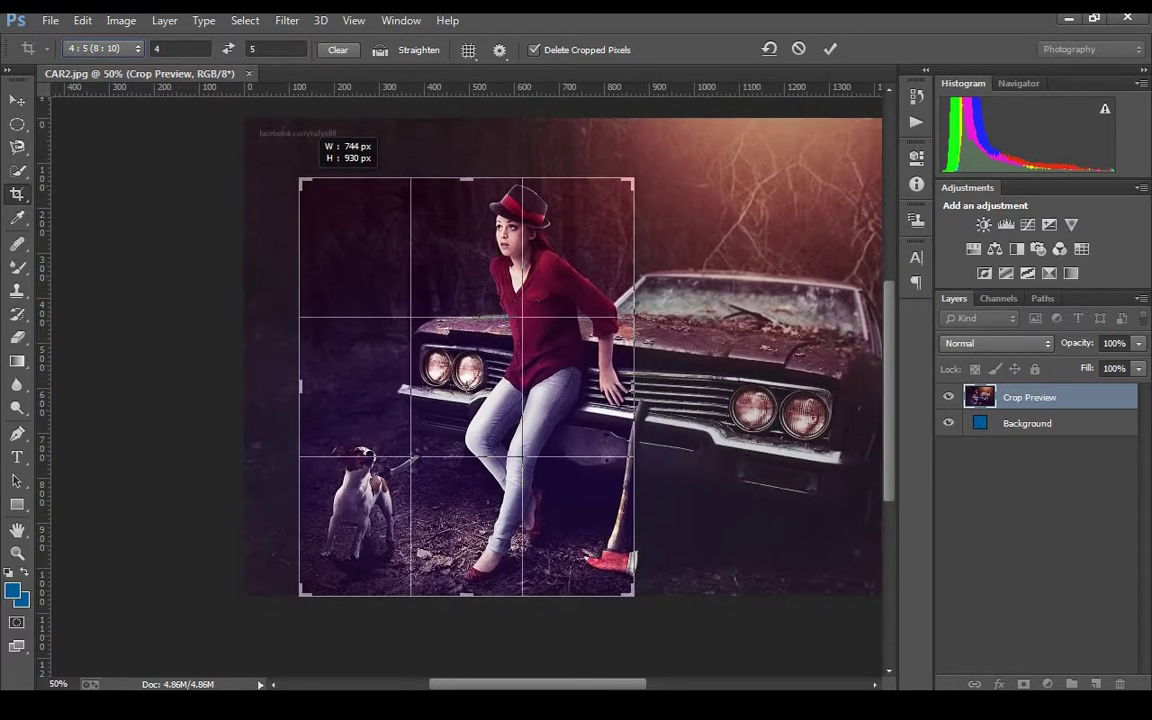
pyautogui.moveTo(299, 179); pyautogui.dragTo(301, 181)
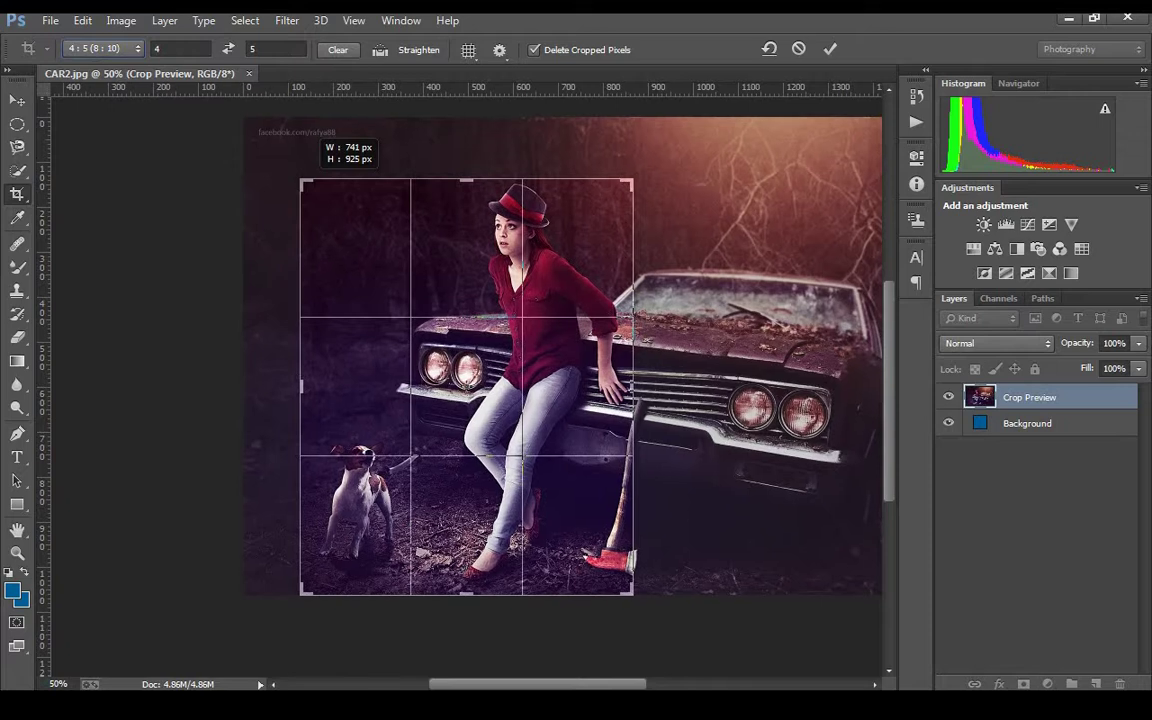
pyautogui.moveTo(301, 181); pyautogui.dragTo(301, 181)
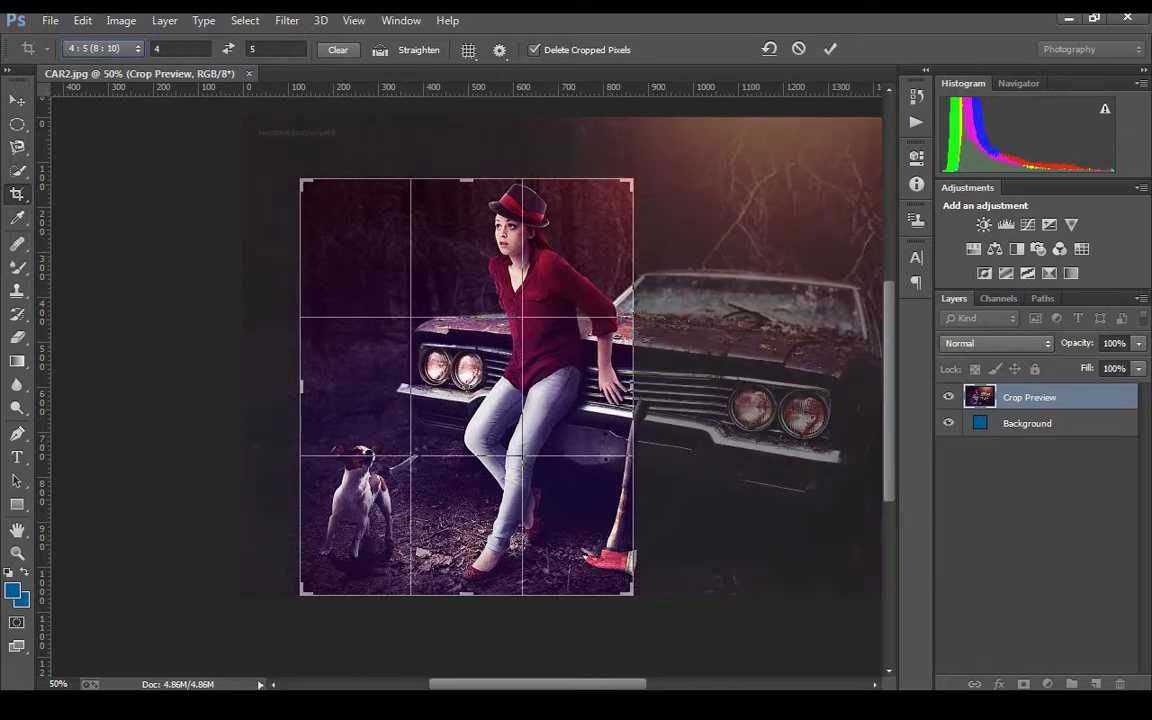
pyautogui.click(100, 48)
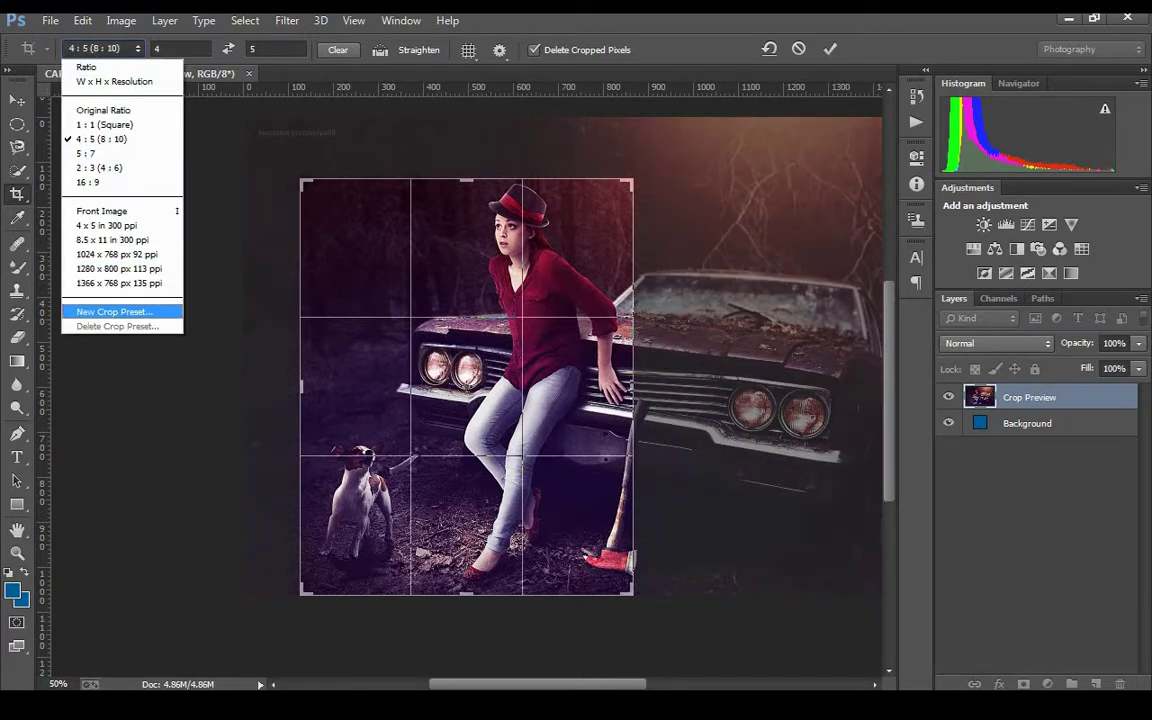
# Save the current ratio as a new crop preset named '4 : 5' and check it appears in the list
pyautogui.click(113, 311)
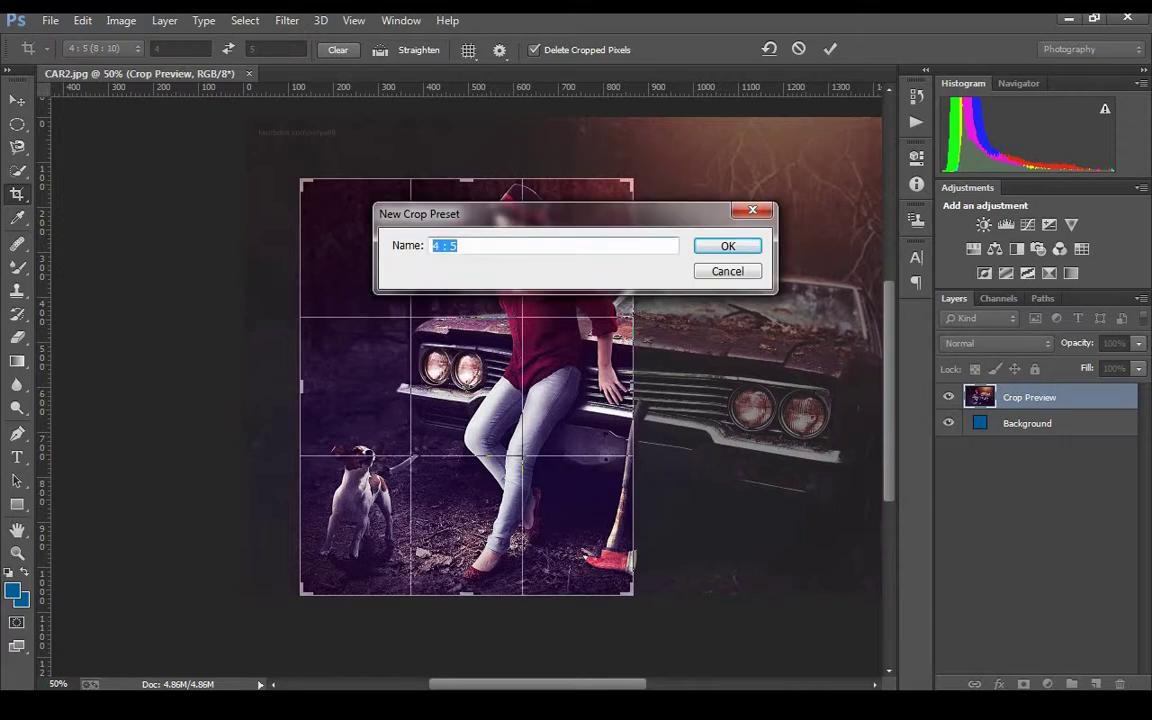
pyautogui.press('Return')
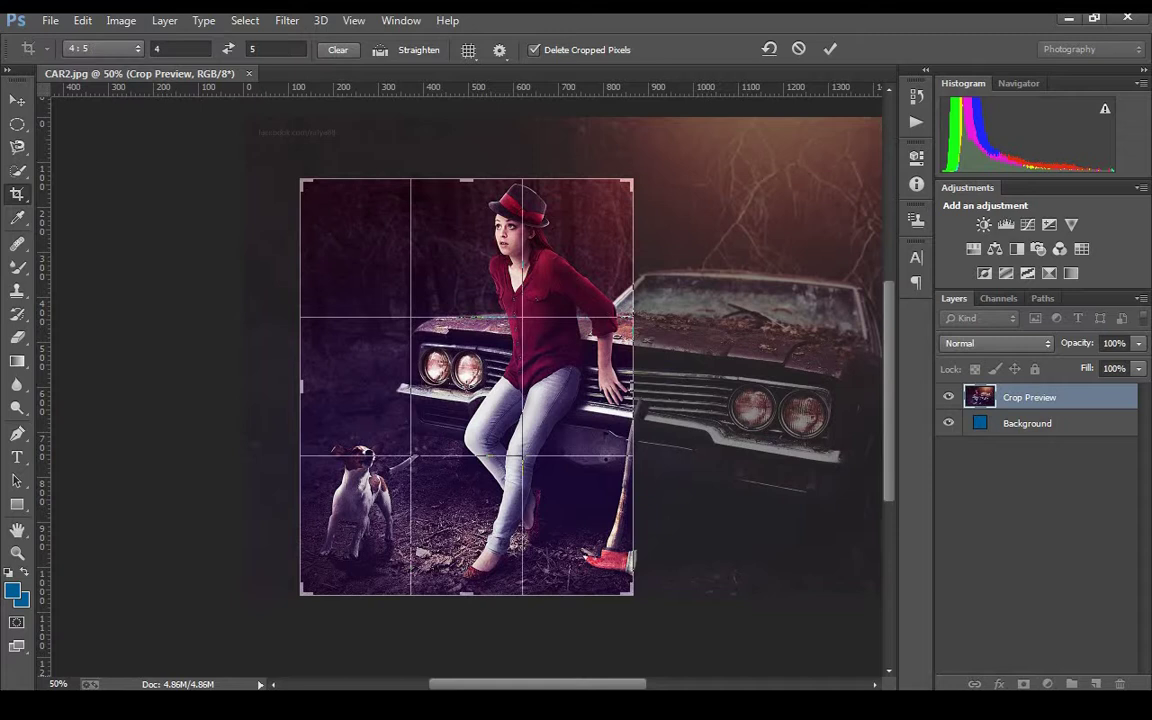
pyautogui.click(105, 48)
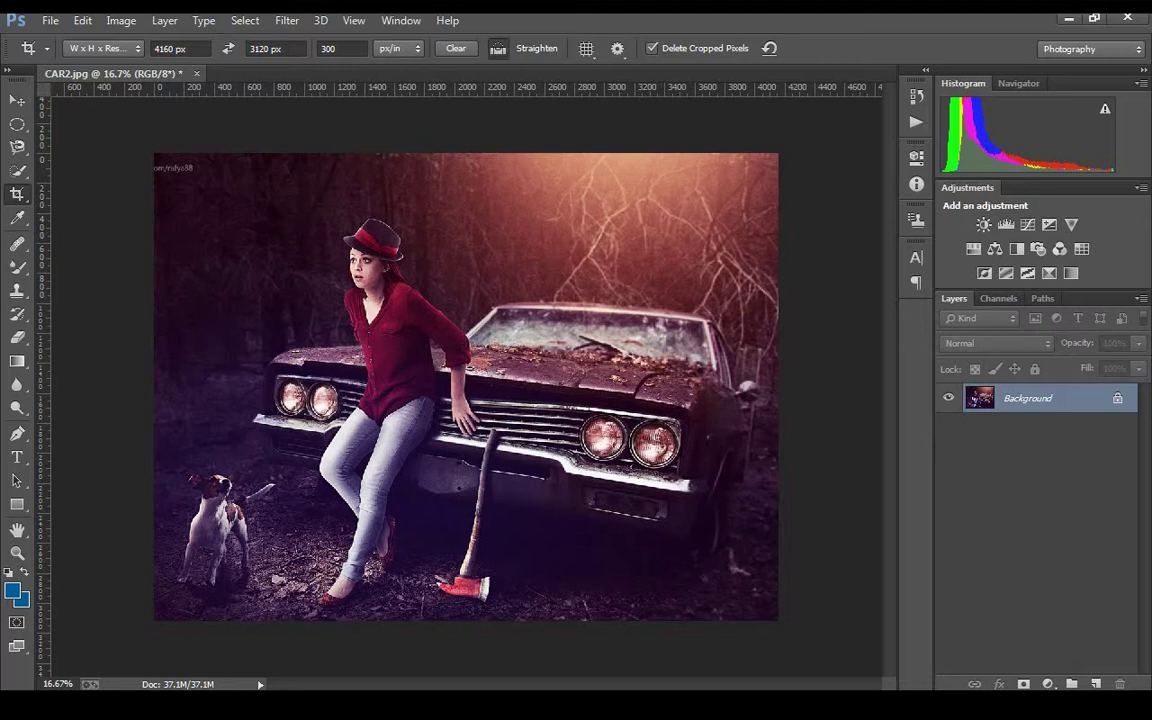
# Turn on the Straighten tool and dismiss the Windows colour-scheme prompt
pyautogui.click(497, 48)
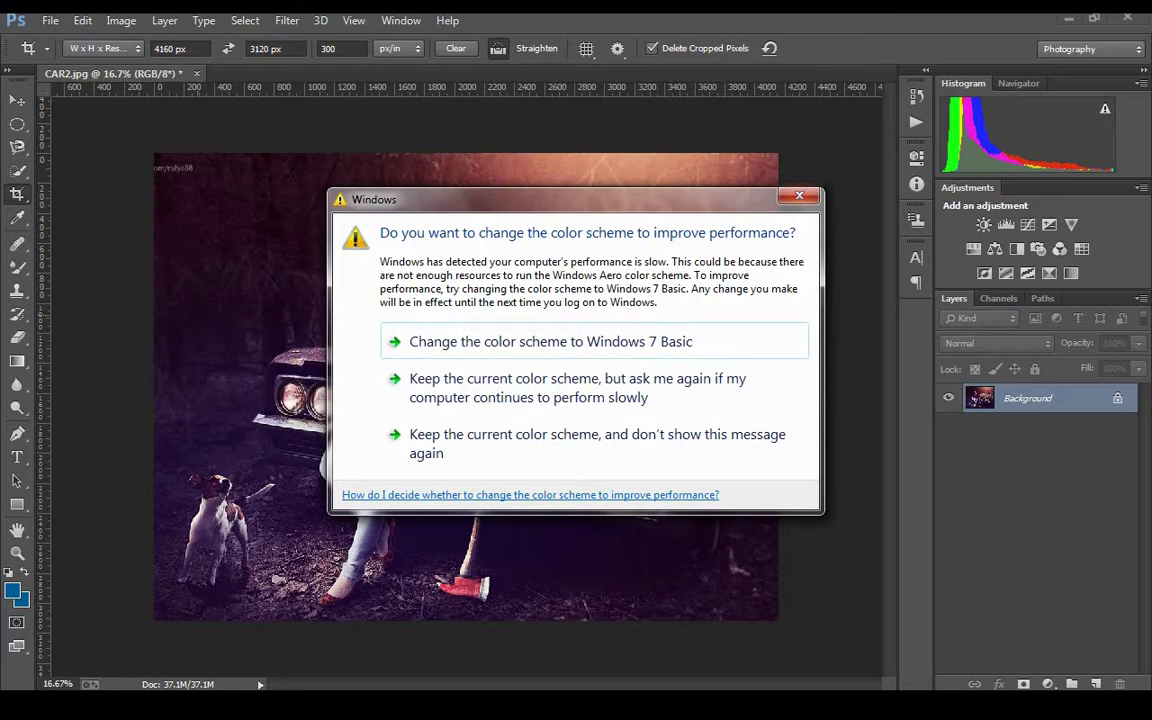
pyautogui.press('Escape')
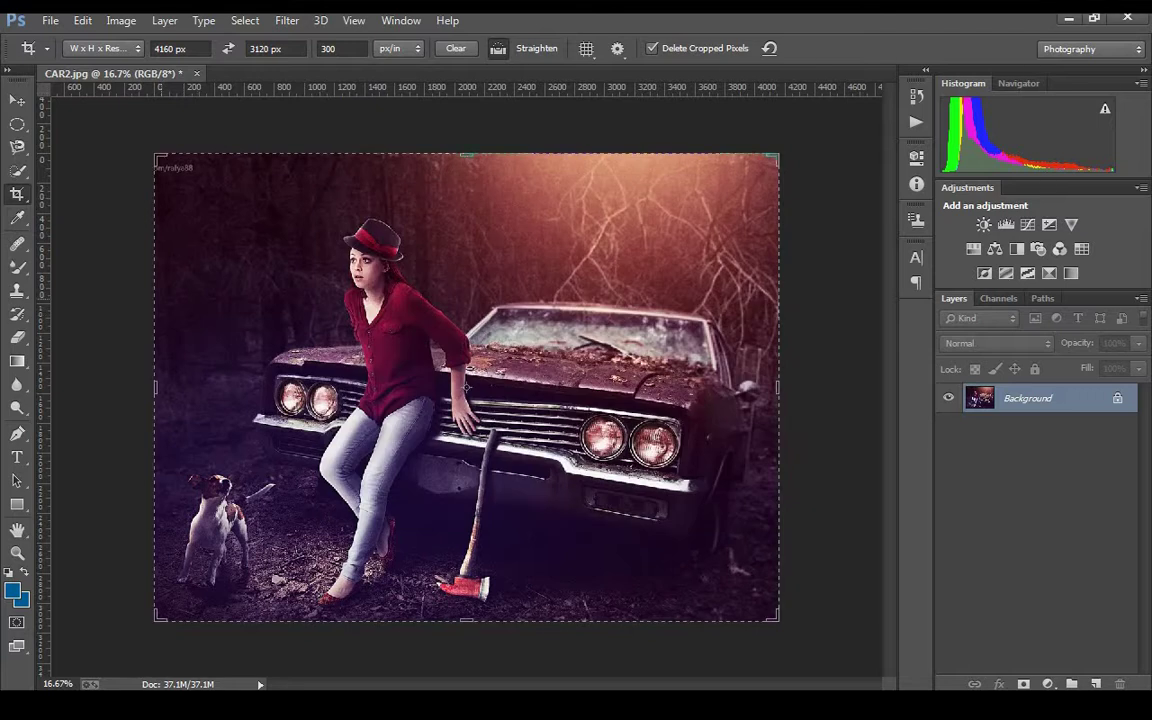
# Draw a level straighten line across the forest edge to edge and commit the straightened crop
pyautogui.moveTo(152, 298)
pyautogui.mouseDown()
pyautogui.moveTo(295, 307)
pyautogui.moveTo(721, 287)
pyautogui.mouseUp()
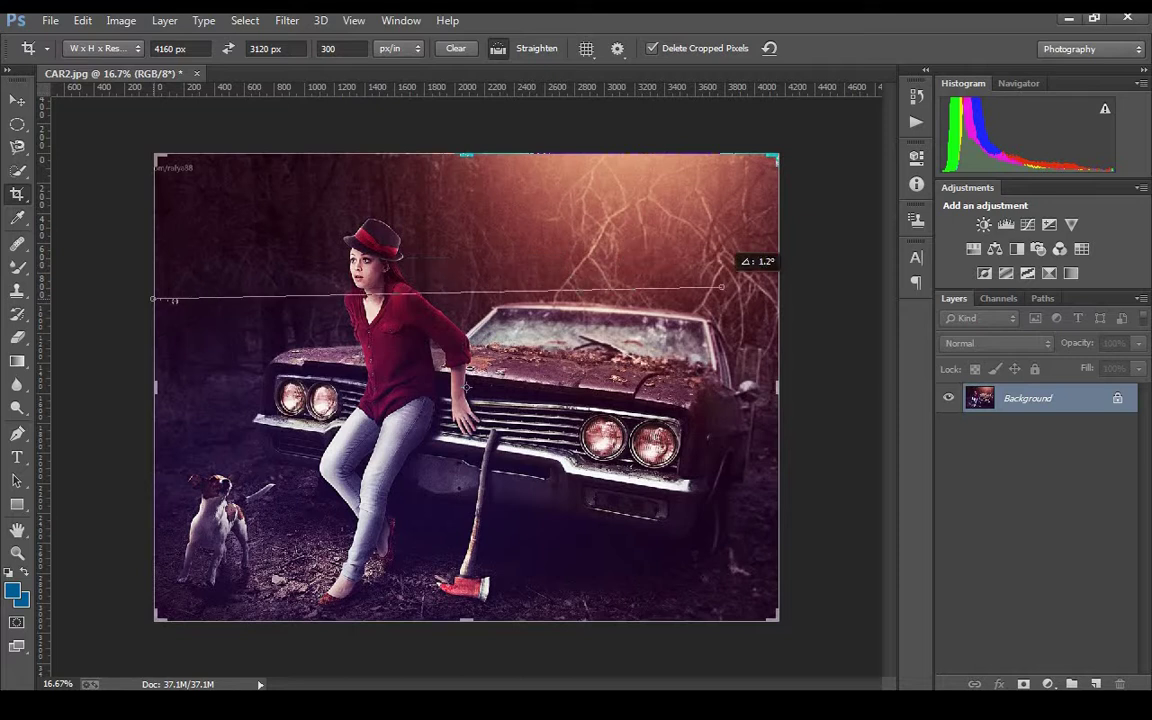
pyautogui.moveTo(721, 287); pyautogui.dragTo(778, 301)
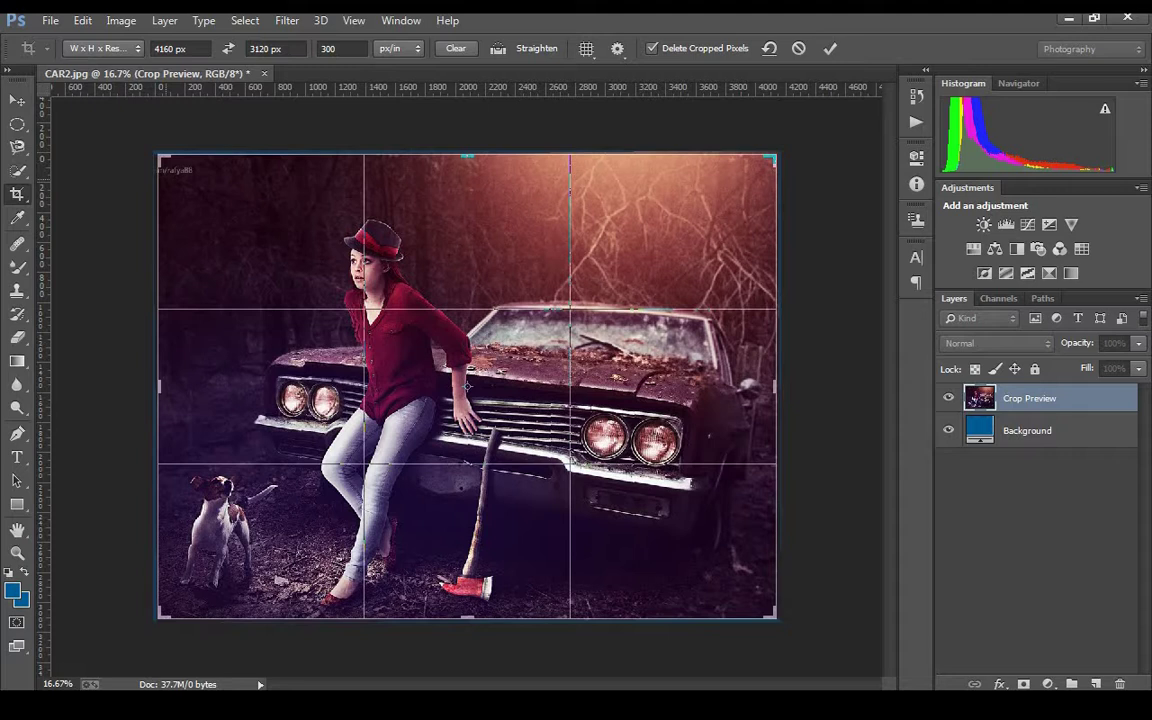
pyautogui.press('Return')
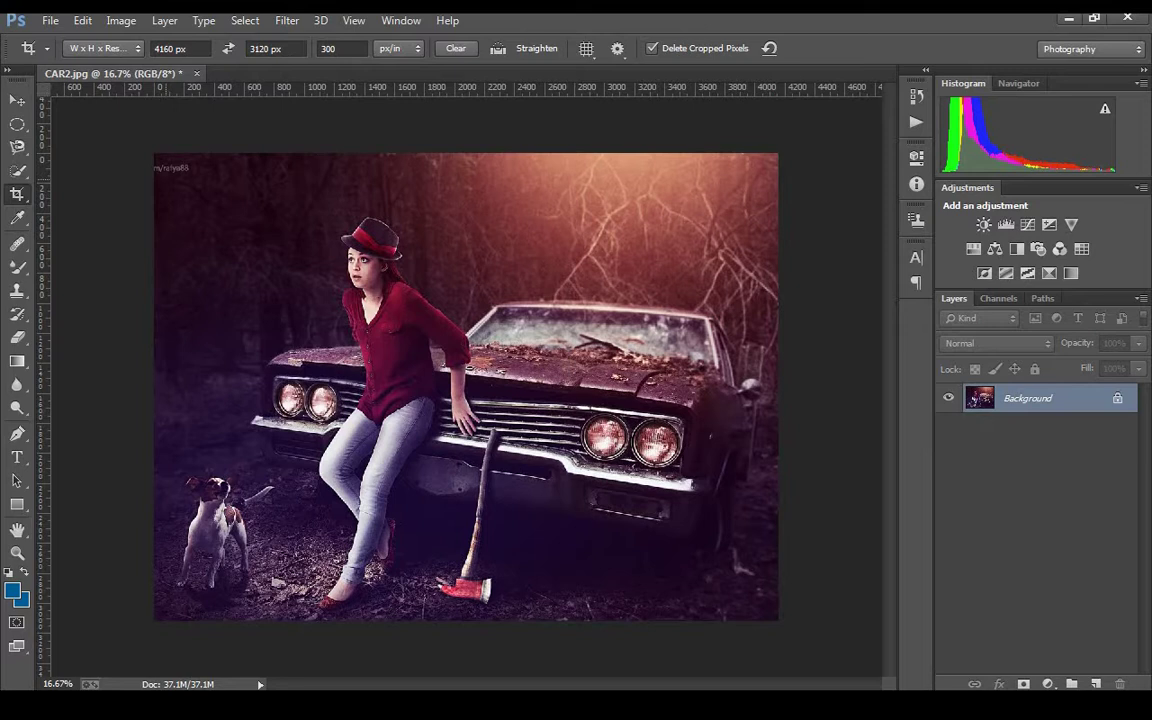
pyautogui.hotkey('ctrl', '+')
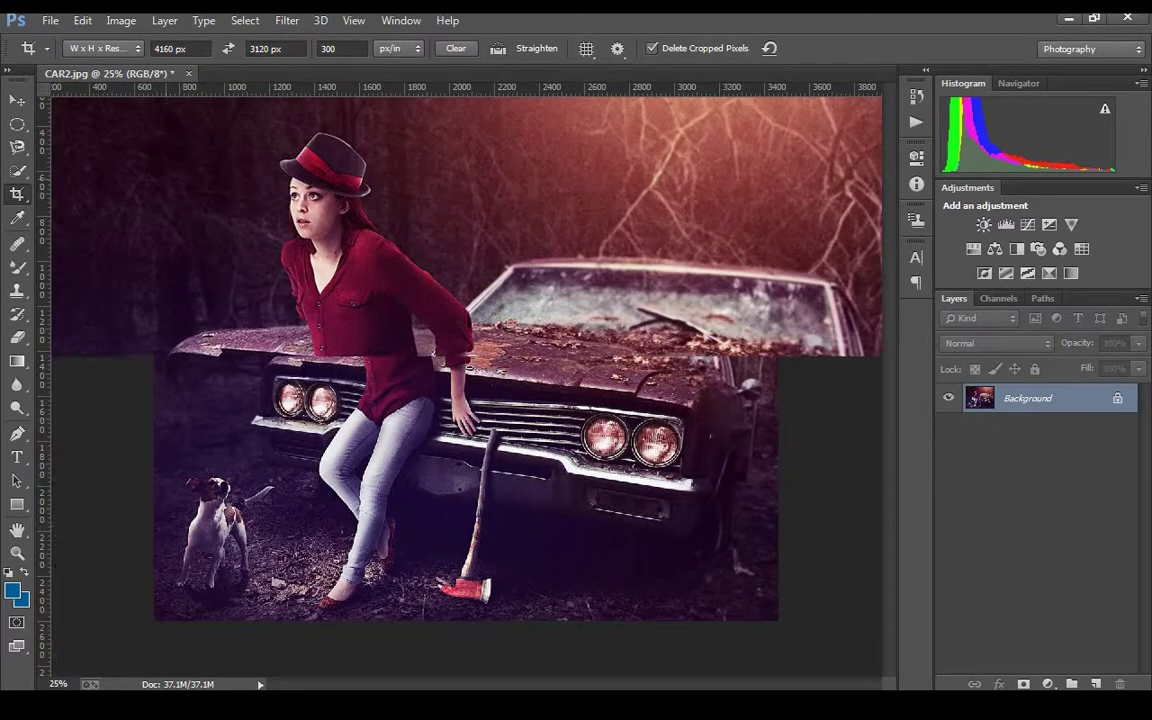
pyautogui.hotkey('ctrl', '-')
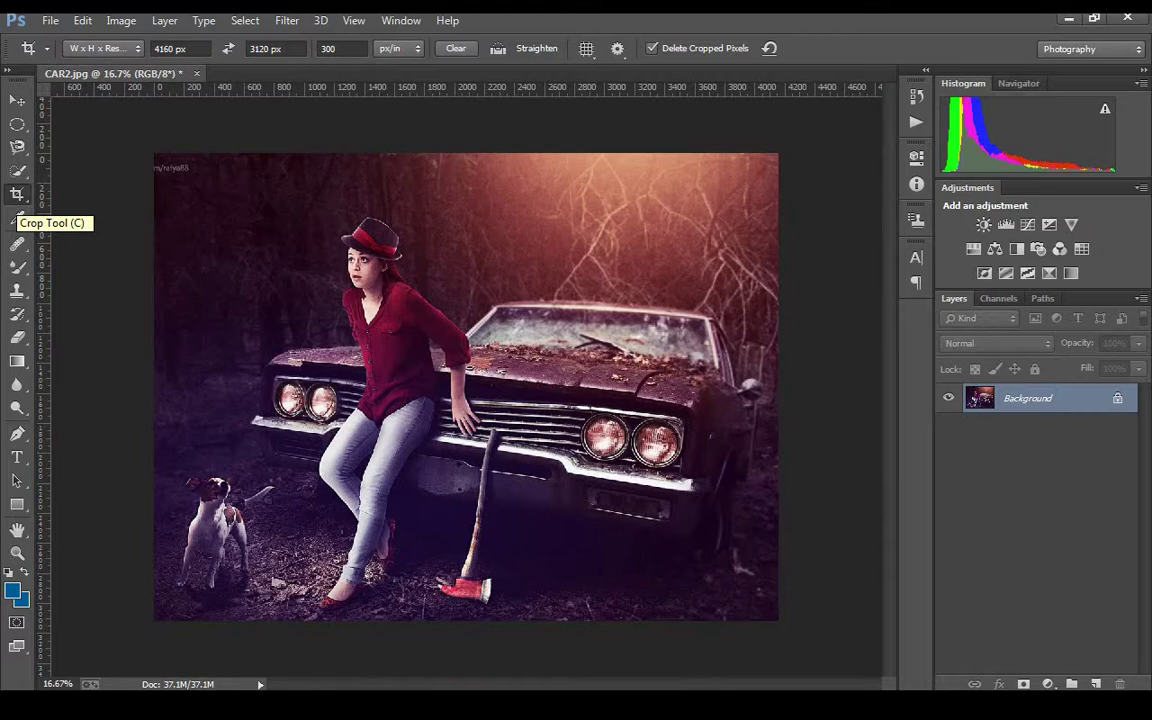
pyautogui.rightClick(17, 195)
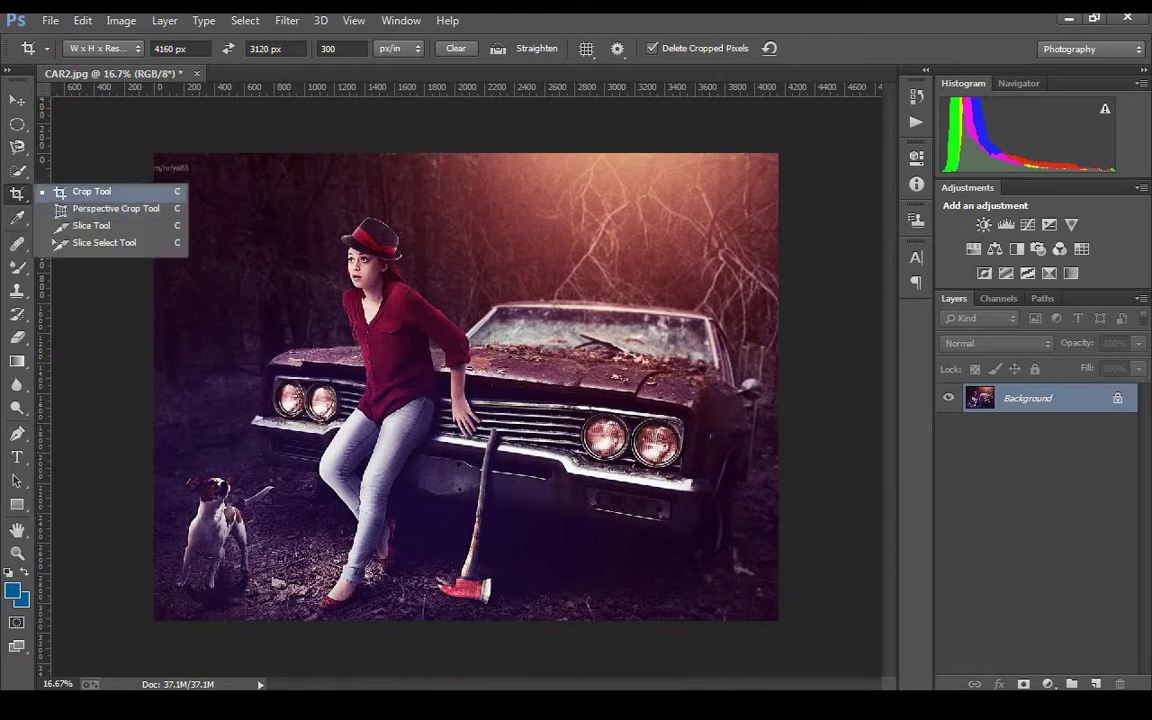
pyautogui.click(92, 191)
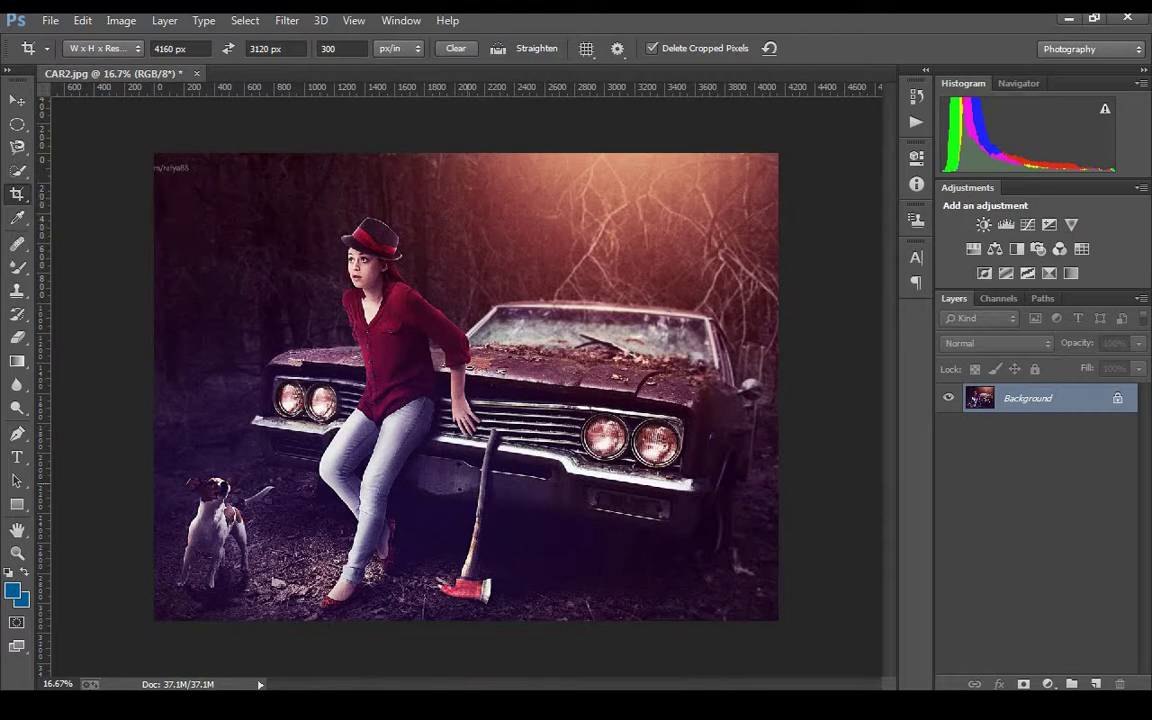